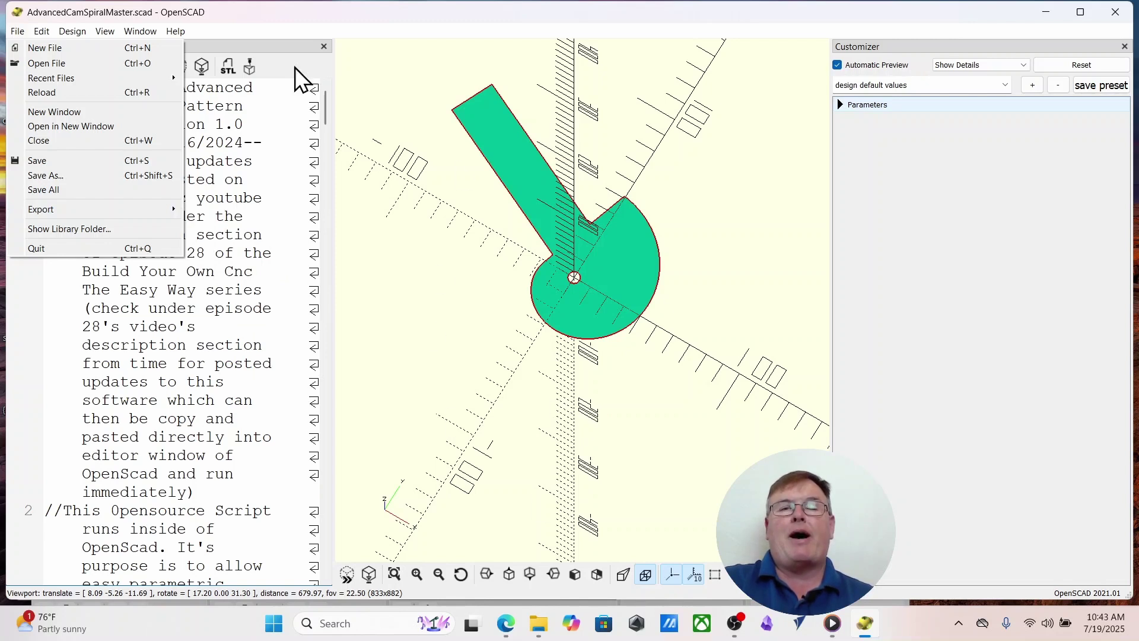
Step: Dismiss the File menu to reveal the loaded AdvancedCamSpiralMaster.scad script in the editor
click(430, 363)
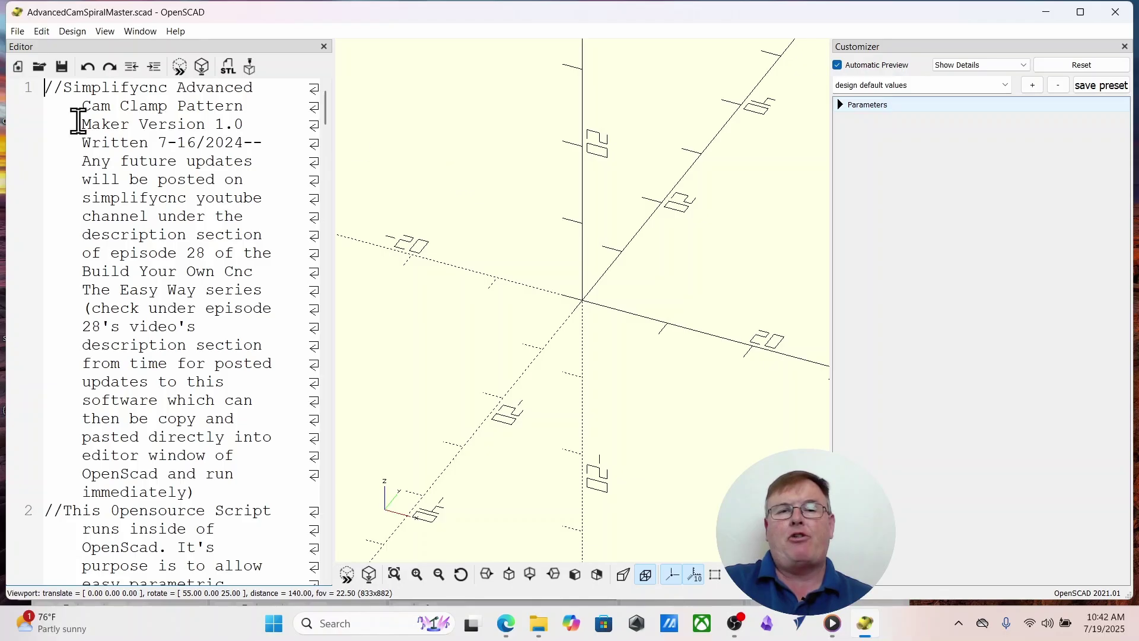
Step: Preview the spiral cam with its handle arm, zoomed out and tilted to view from above
click(180, 67)
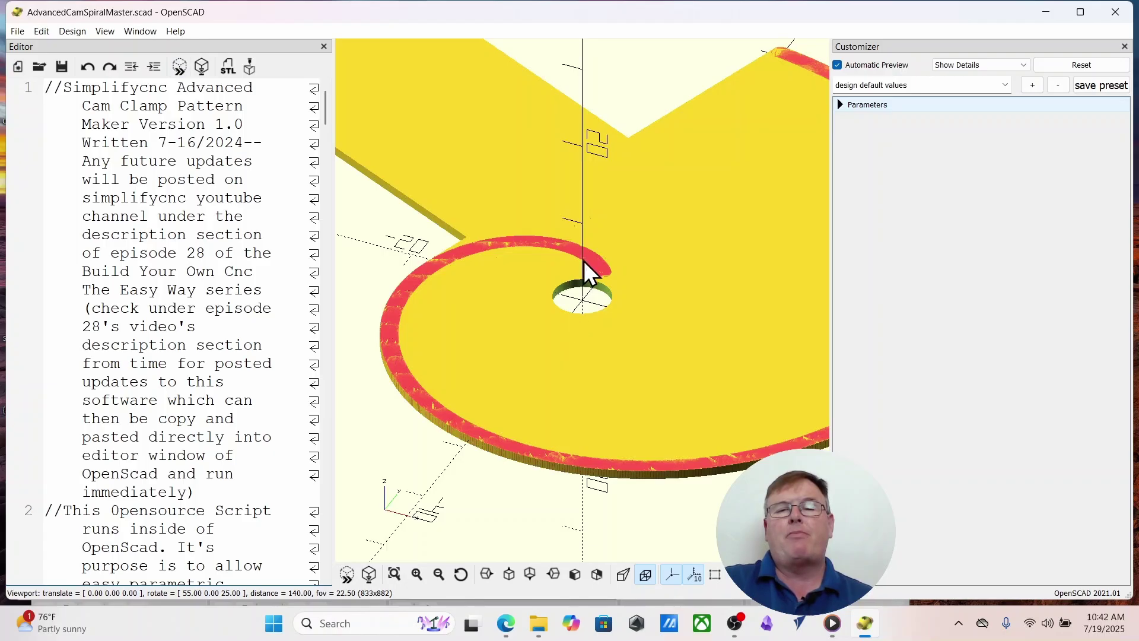
scroll(571, 267, down, 3)
scroll(571, 267, down, 5)
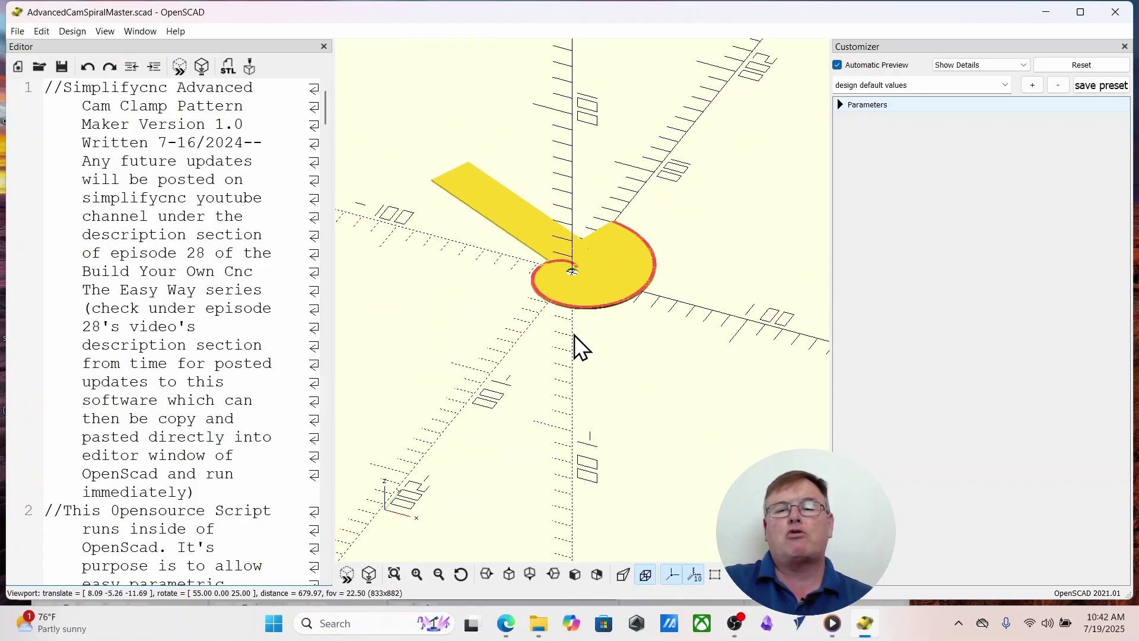
drag(544, 304, 549, 223)
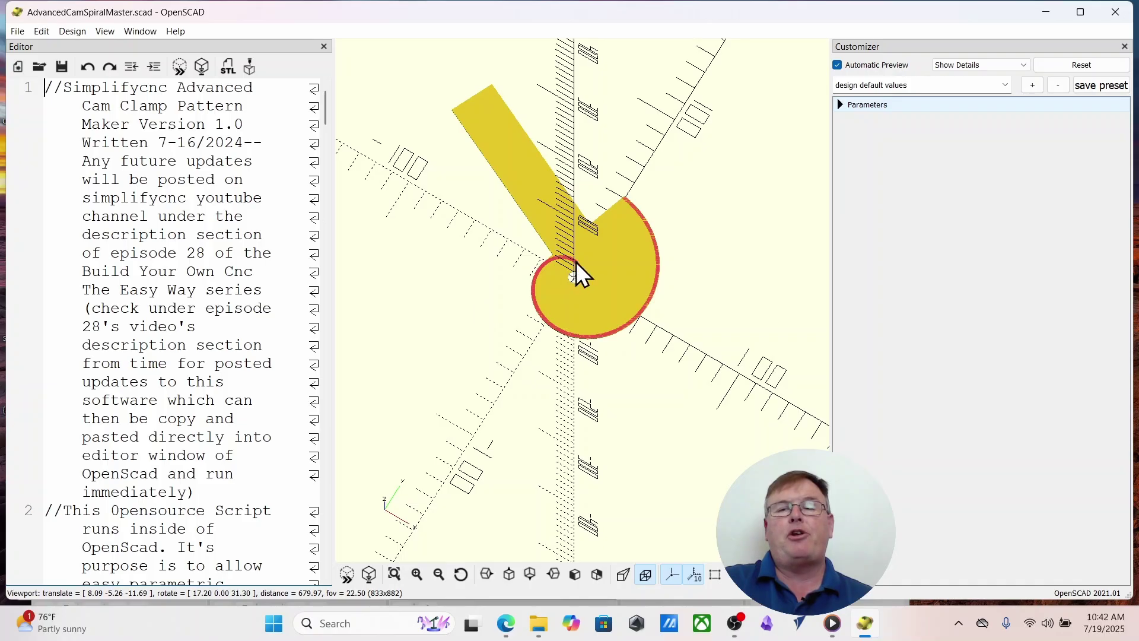
Step: Fully render the cam model with F6 and check the File menu's export options without choosing any
click(201, 67)
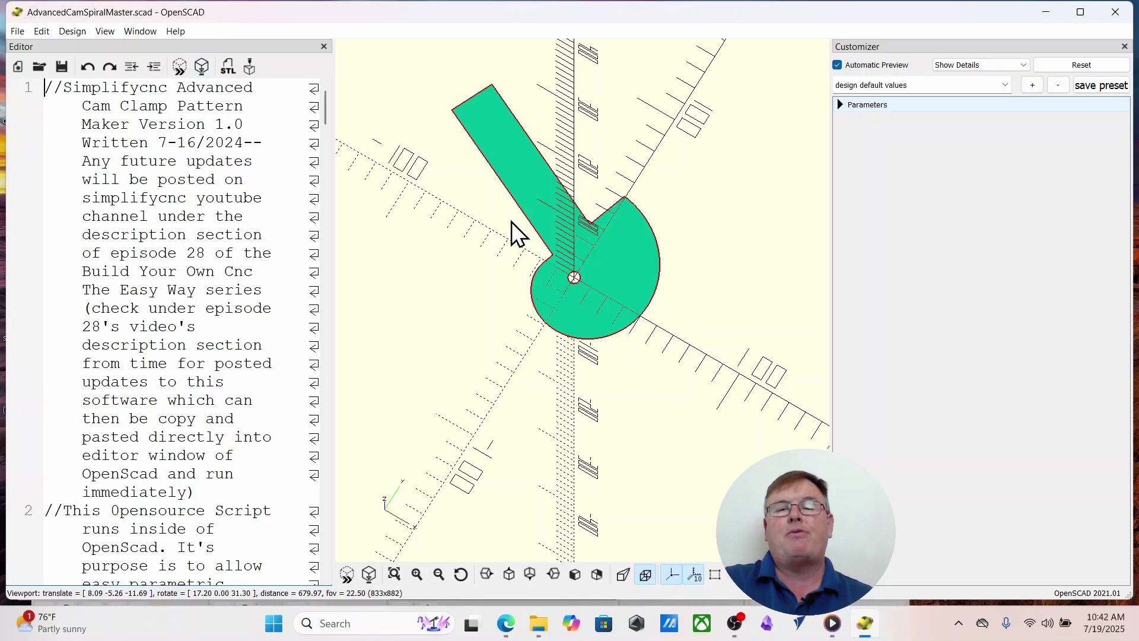
click(17, 32)
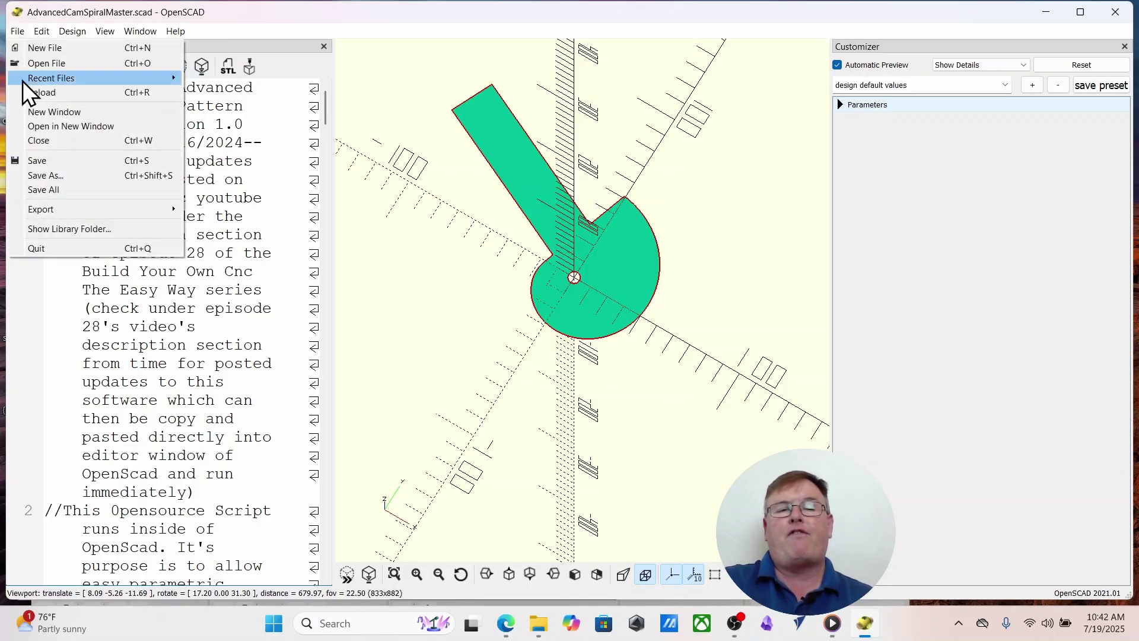
mouse_move(67, 210)
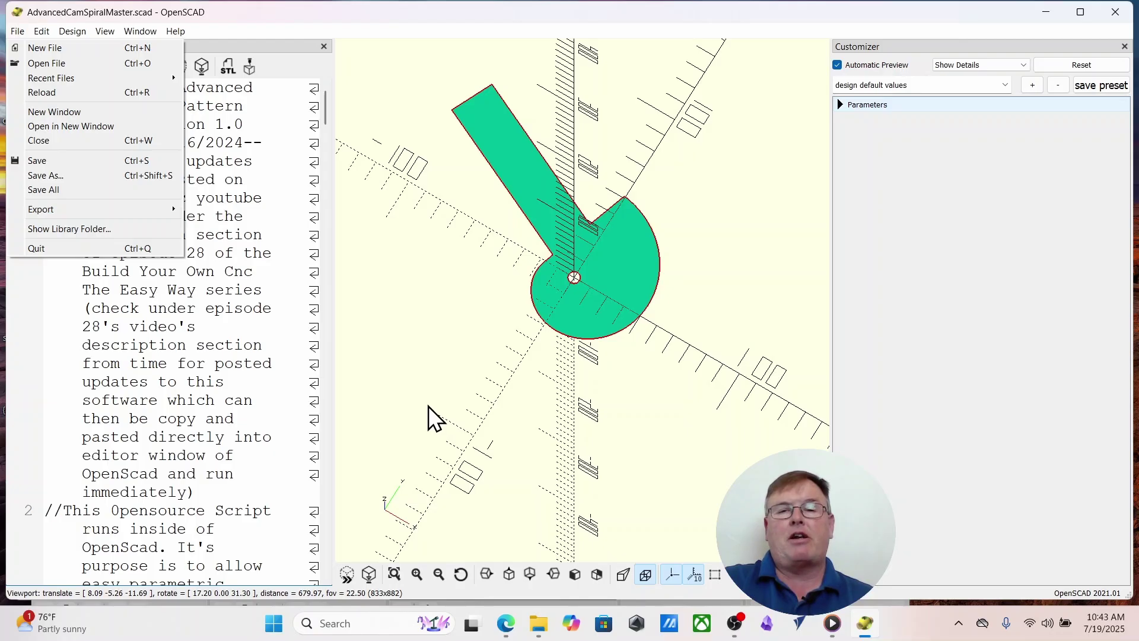
click(432, 368)
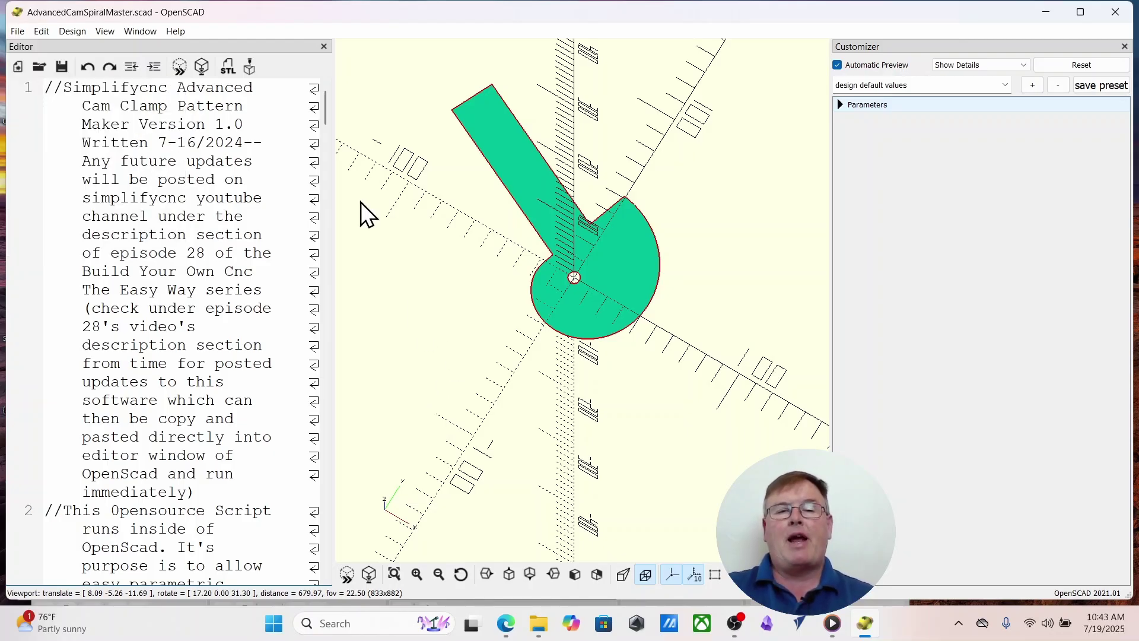
Step: Expand the Customizer Parameters list showing MinRadiusFromPivot 5, MaxGrow 45, HandleLength 100 and other defaults
click(142, 32)
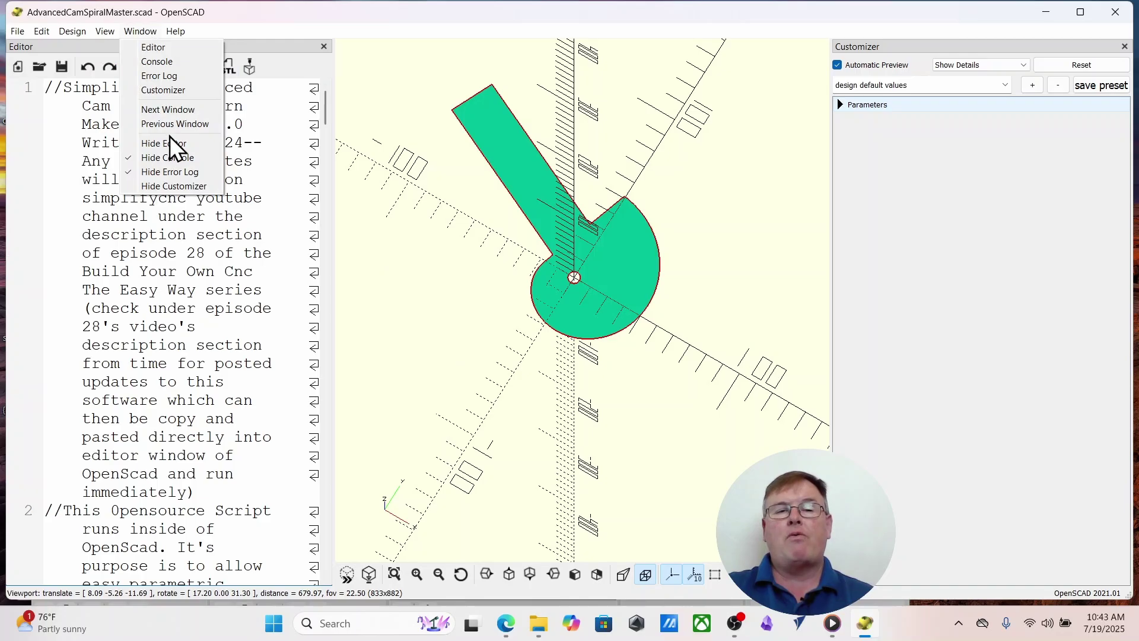
click(608, 421)
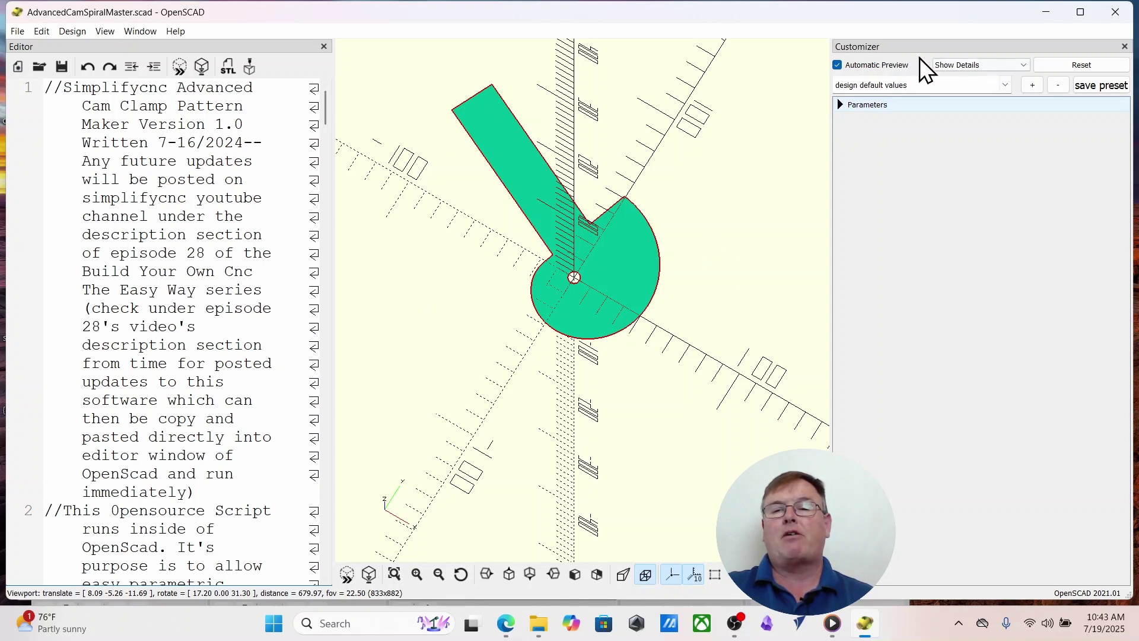
click(843, 106)
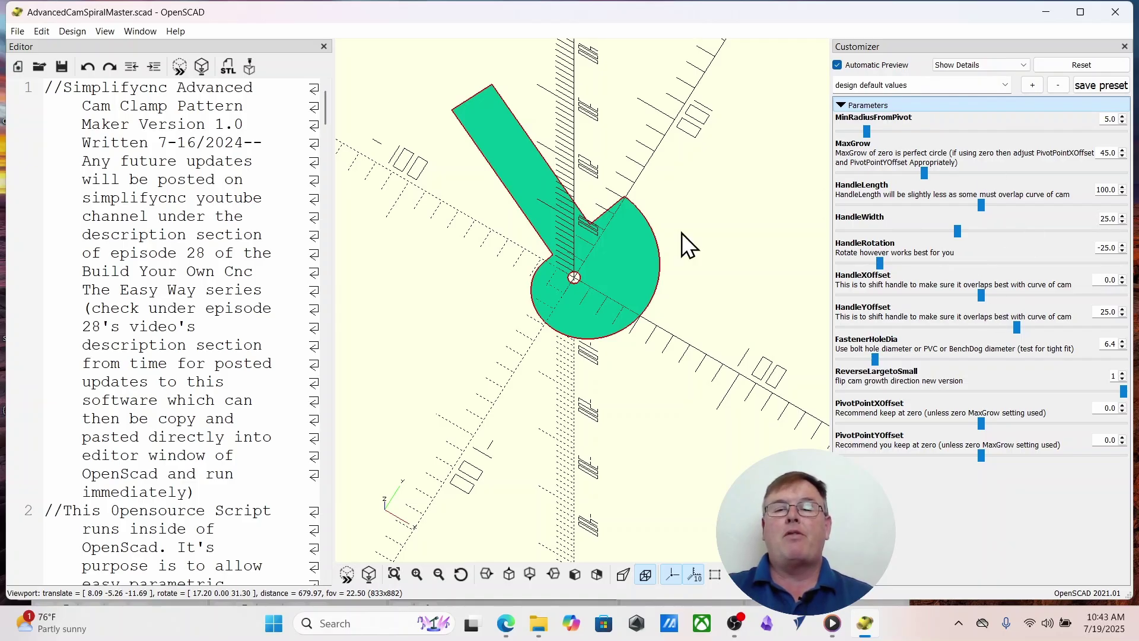
Step: Return to the live preview and drag MaxGrow down from 45.0 to 30.3
click(180, 67)
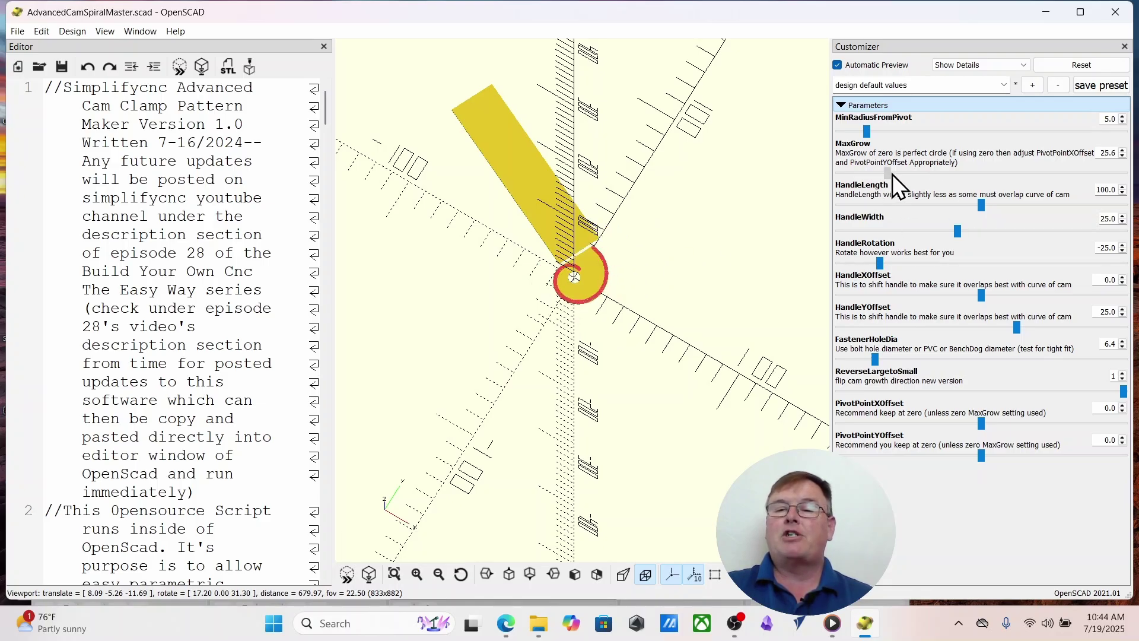
key(F5)
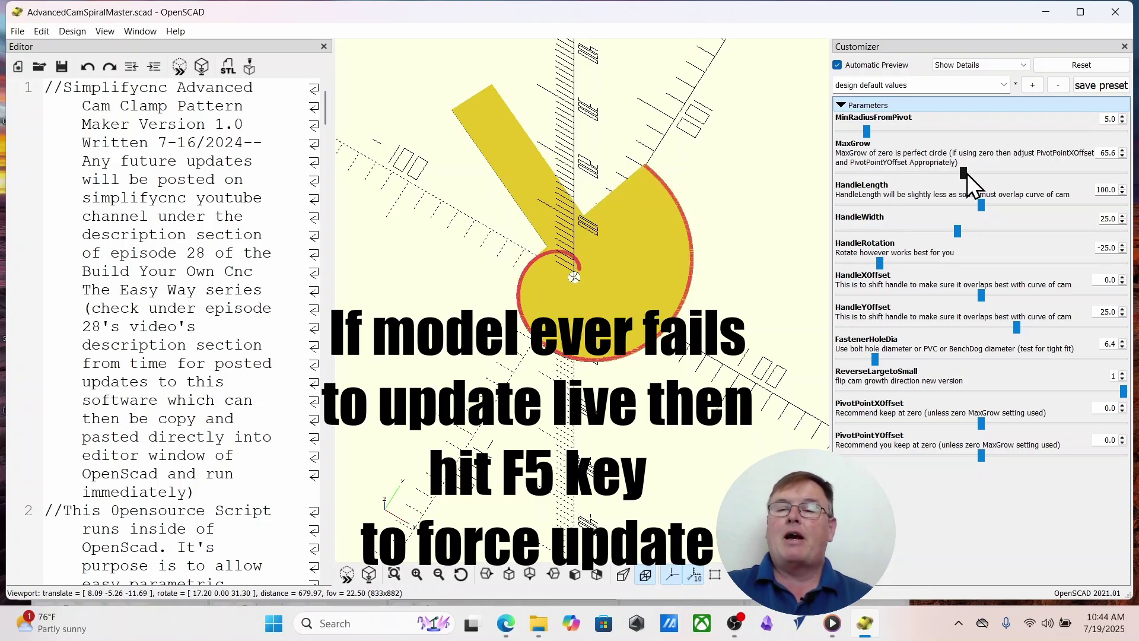
drag(967, 173, 891, 176)
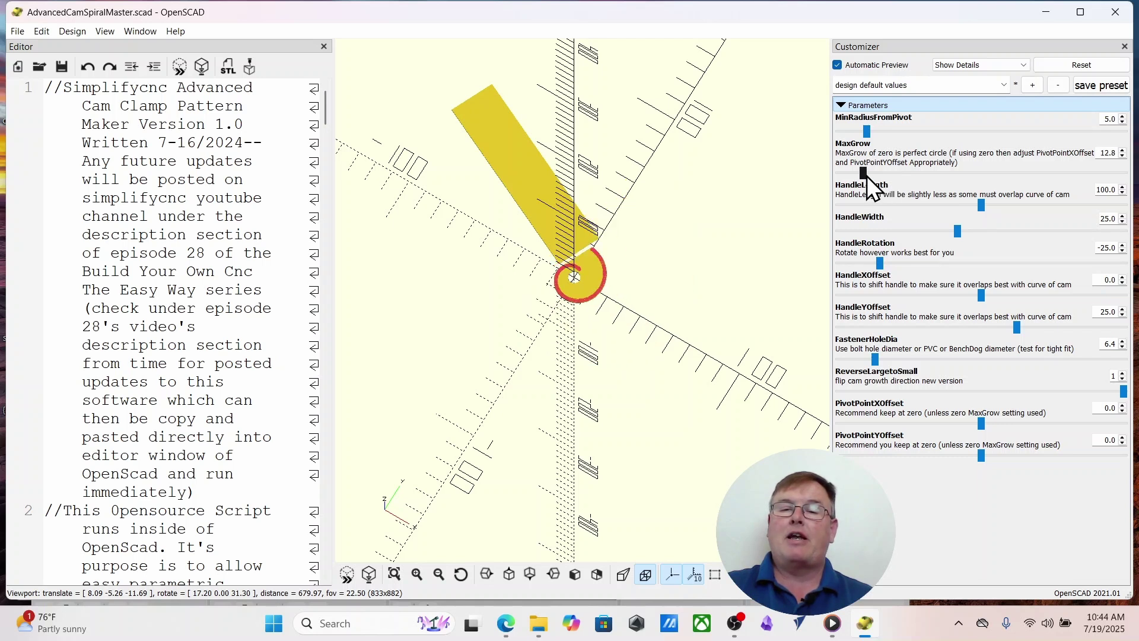
scroll(569, 266, up, 3)
scroll(568, 266, up, 2)
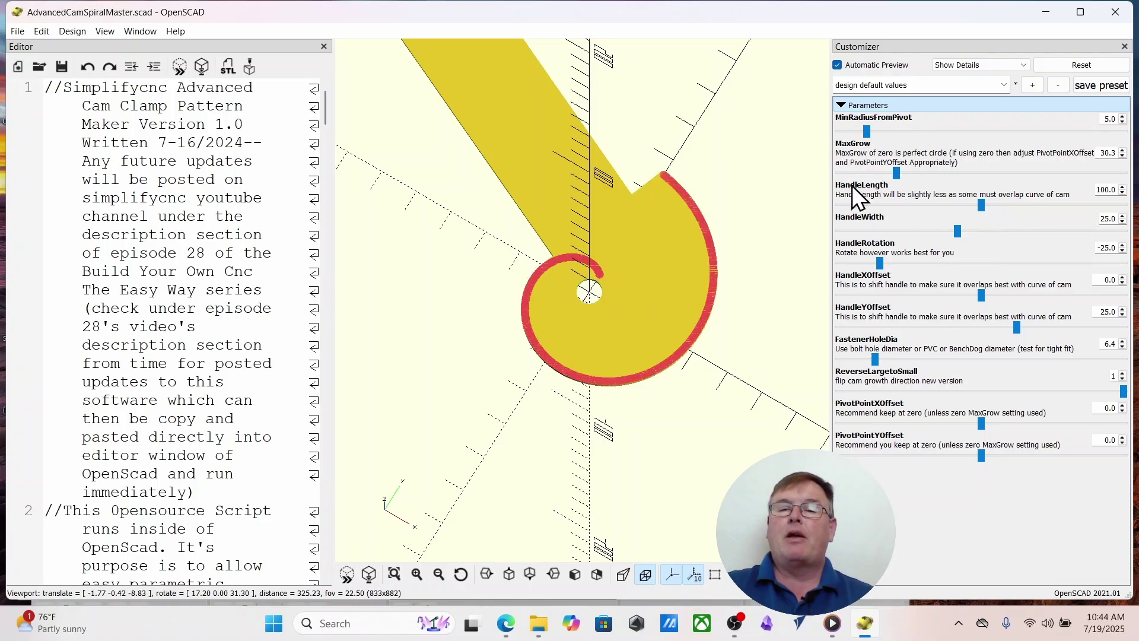
scroll(718, 223, down, 6)
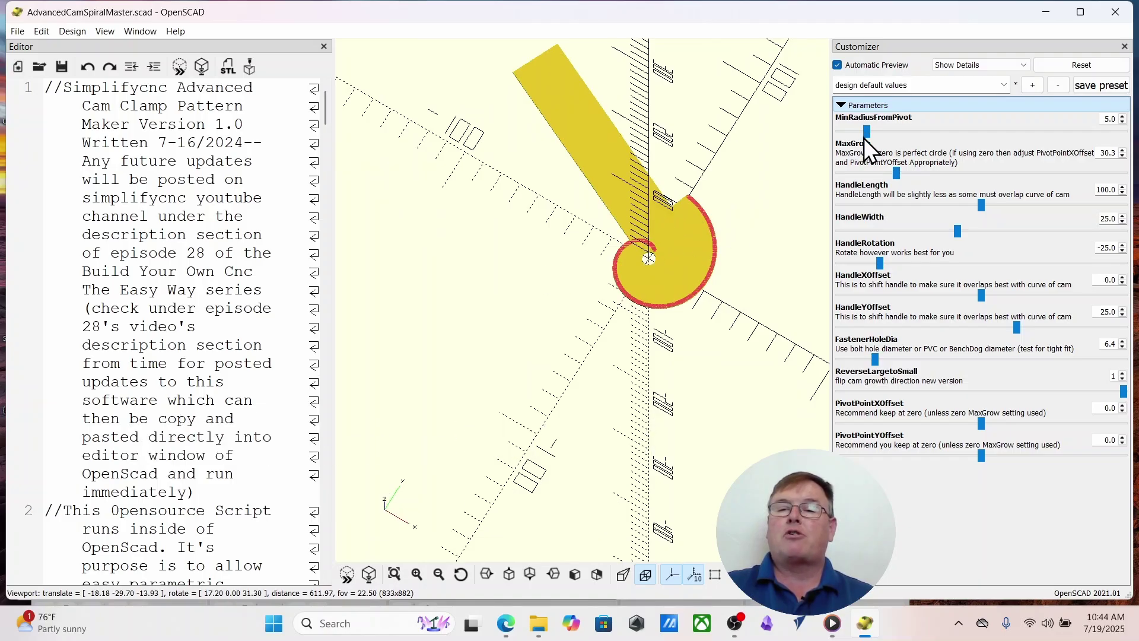
Step: Drop MaxGrow to 0.0 and settle MinRadiusFromPivot at 6.8 for a plain circular cam
drag(866, 131, 952, 132)
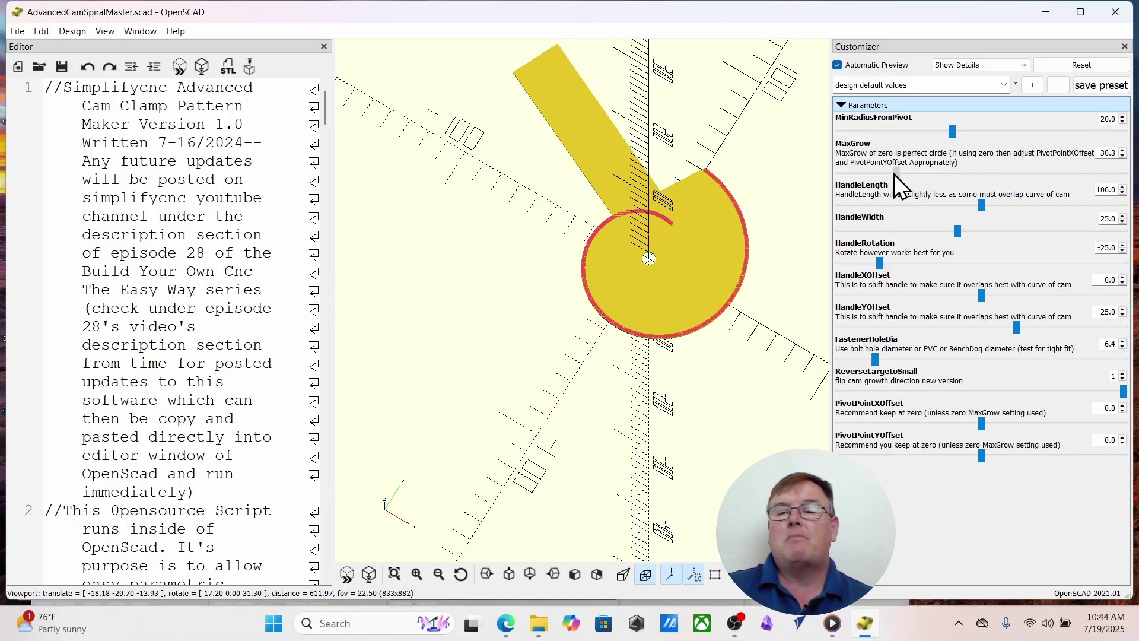
drag(894, 173, 788, 174)
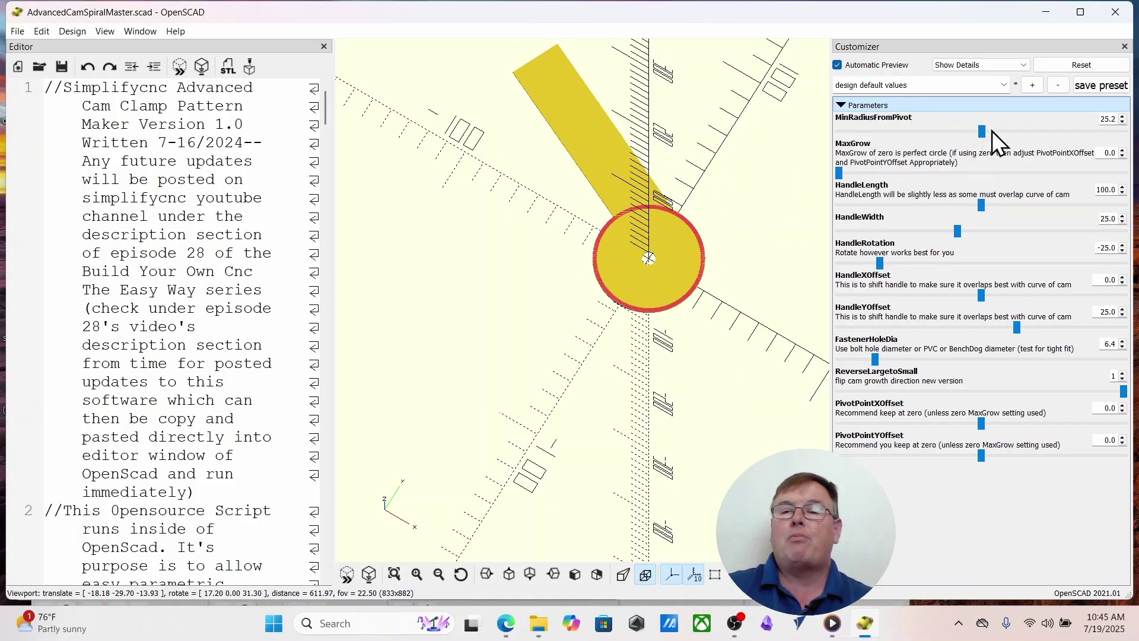
drag(983, 131, 1008, 130)
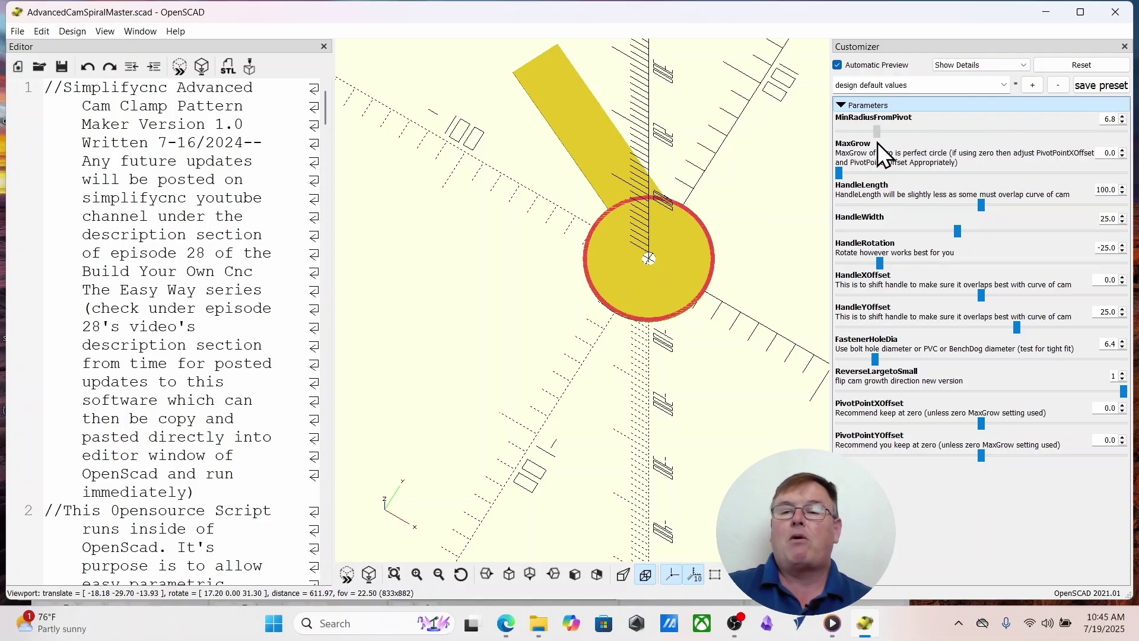
Step: Reset all Customizer parameters to defaults, confirming the discard prompt, and rotate the restored spiral cam
click(1089, 67)
click(626, 328)
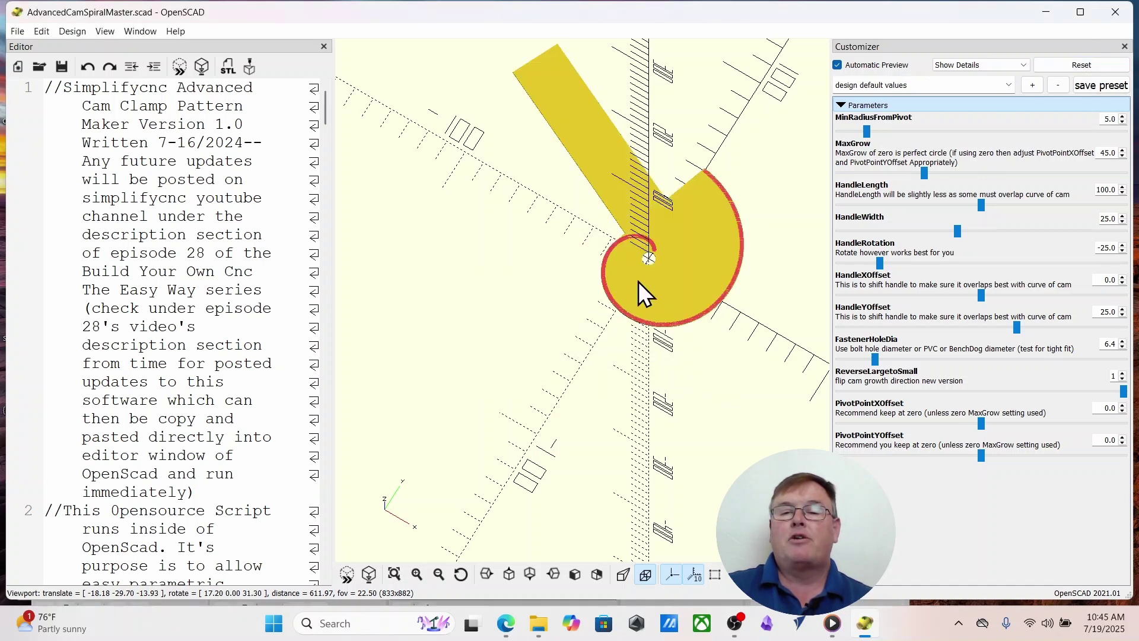
scroll(653, 291, down, 3)
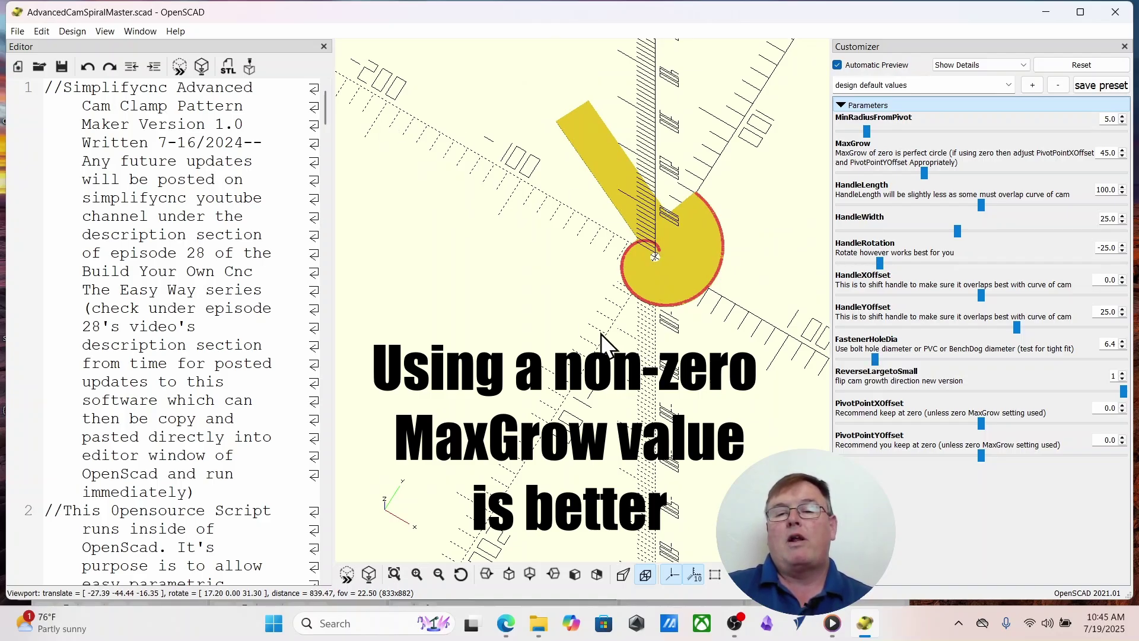
drag(550, 306, 494, 329)
scroll(534, 302, up, 5)
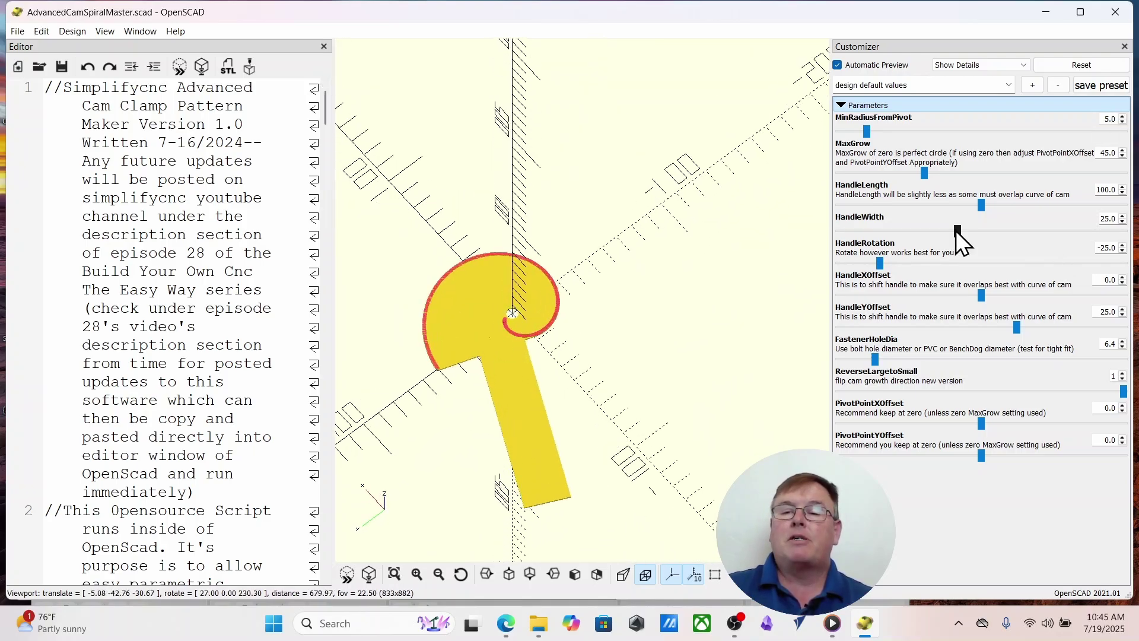
Step: Set HandleWidth to 18.9, HandleRotation to 29.1 and HandleLength to 58.3 with the sliders
drag(957, 231, 929, 230)
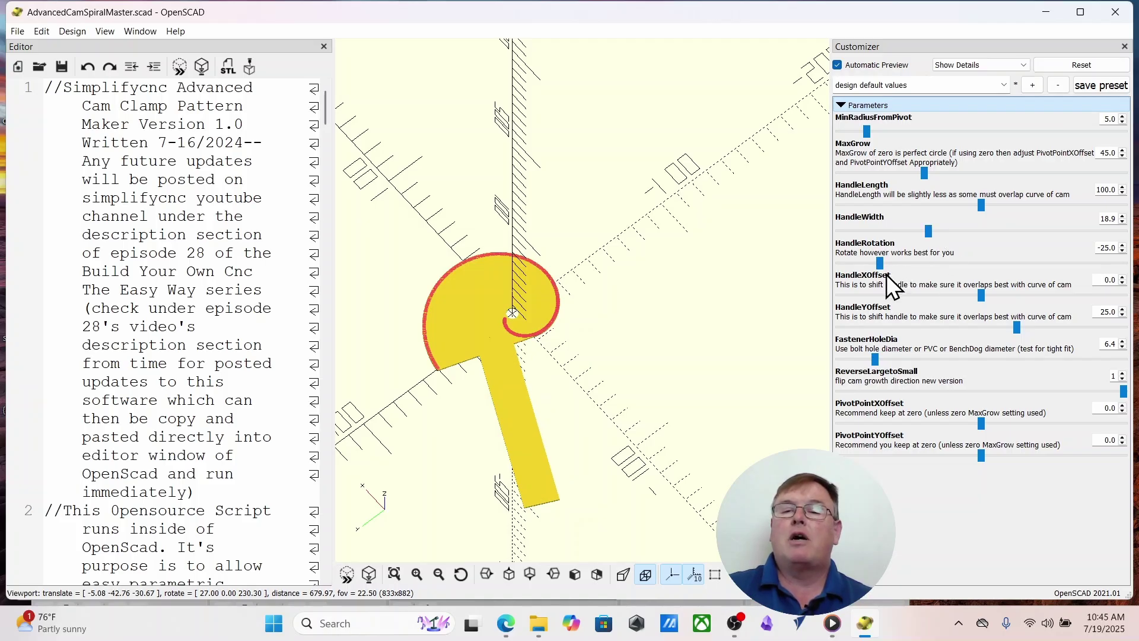
drag(880, 265, 914, 264)
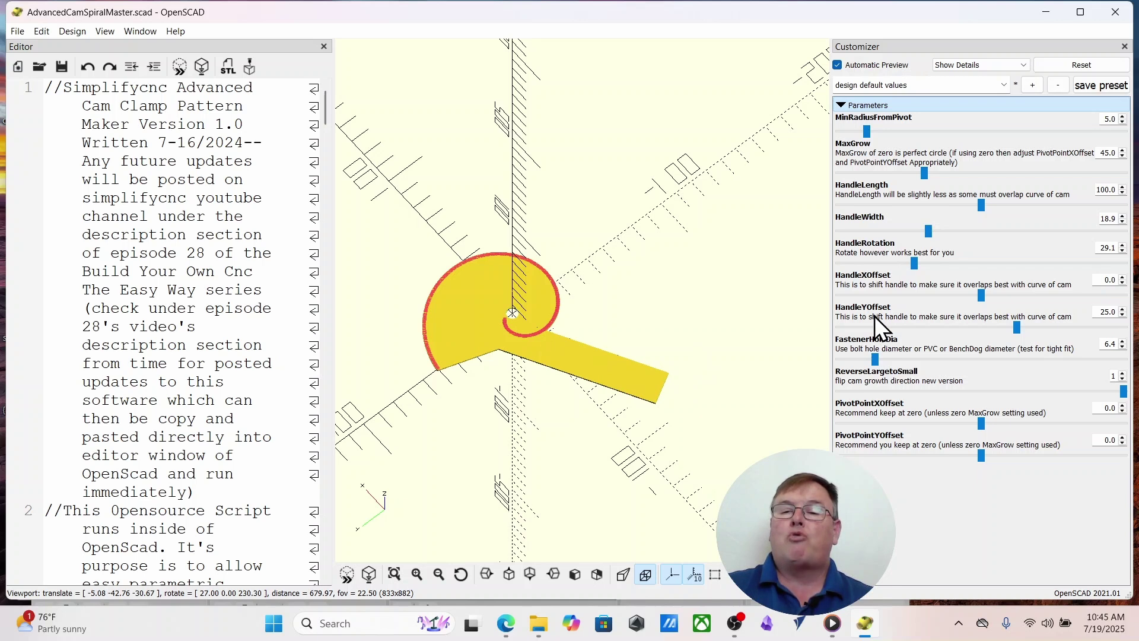
drag(982, 206, 923, 205)
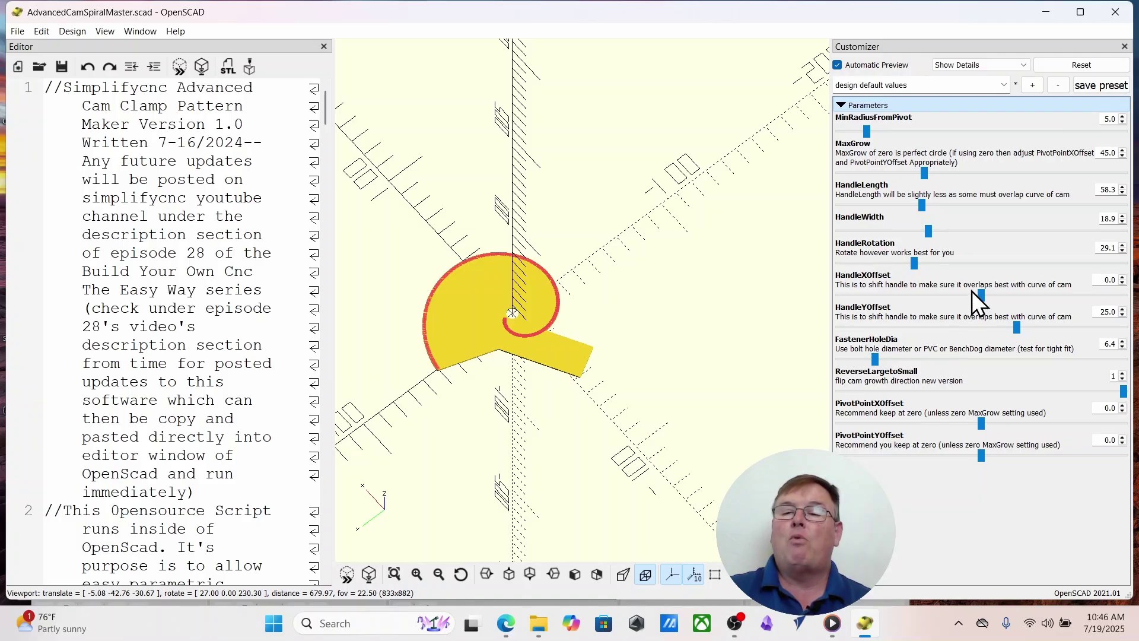
Step: Set HandleXOffset 2.1, HandleYOffset 11.3, HandleRotation -26.2 and FastenerHoleDia 18.3 with the sliders
mouse_move(984, 297)
mouse_down()
mouse_move(884, 299)
mouse_move(986, 294)
mouse_up()
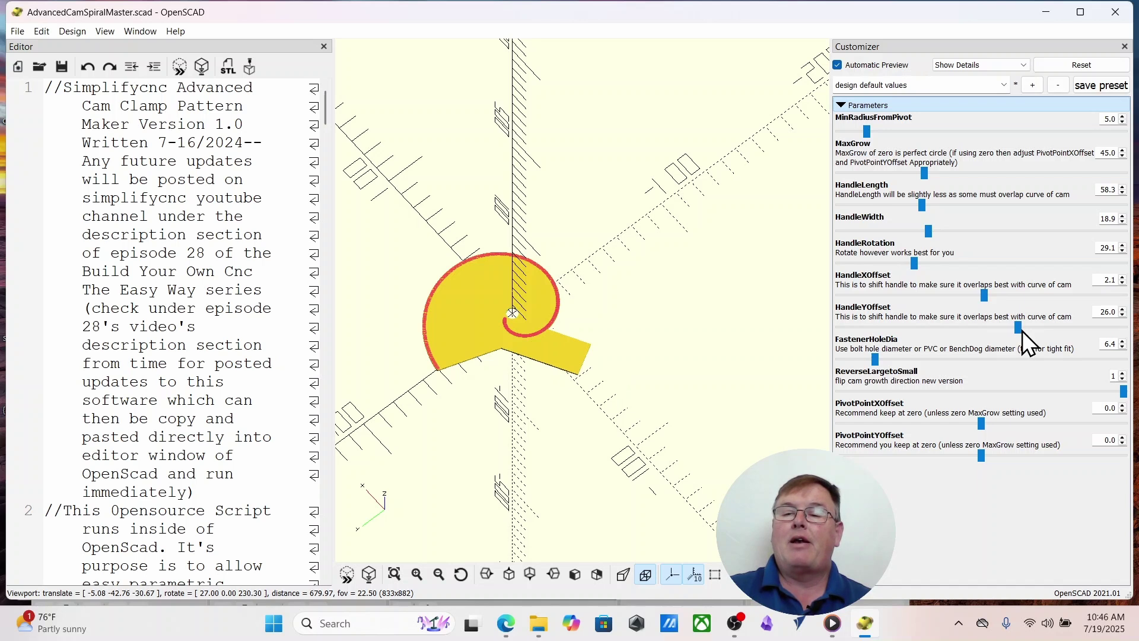
mouse_move(1016, 328)
mouse_down()
mouse_move(922, 330)
mouse_move(998, 325)
mouse_up()
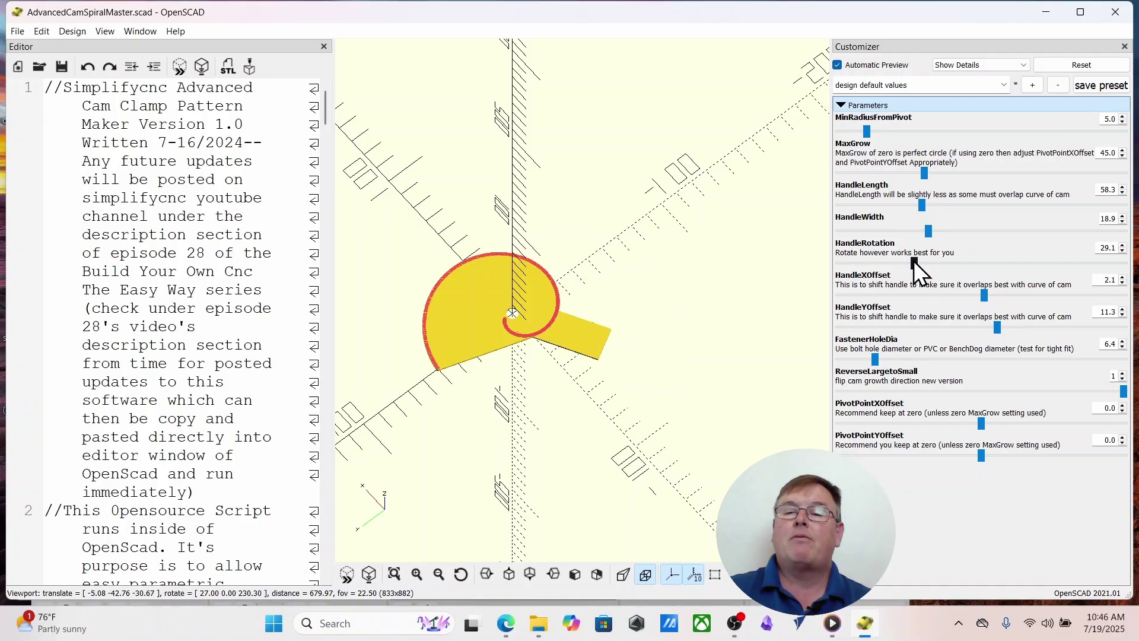
drag(914, 261, 878, 263)
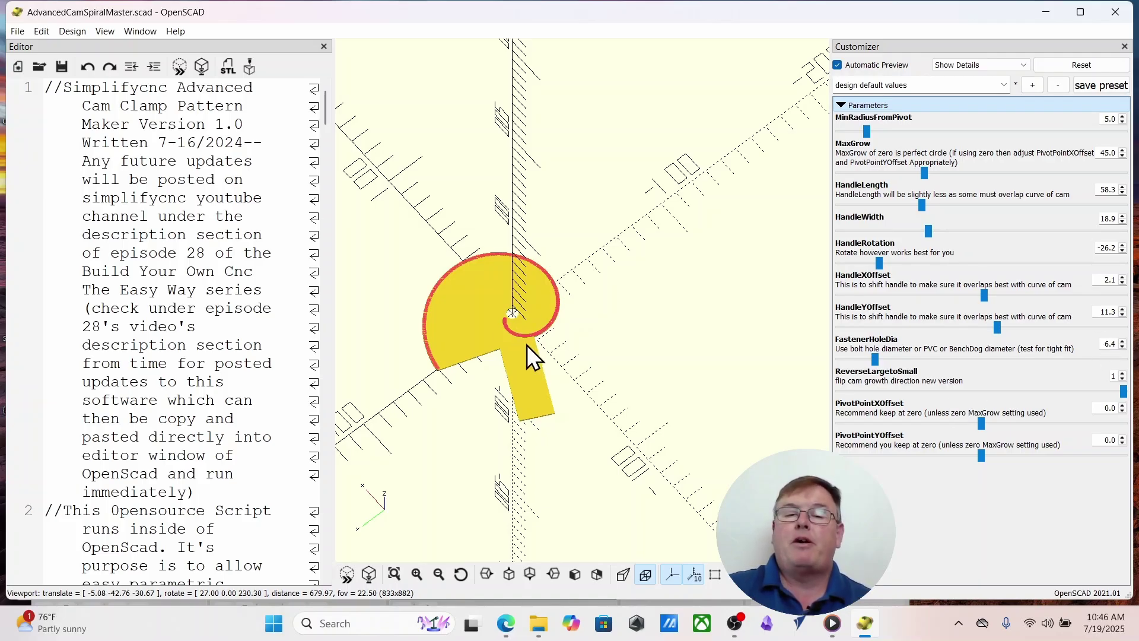
scroll(521, 304, up, 5)
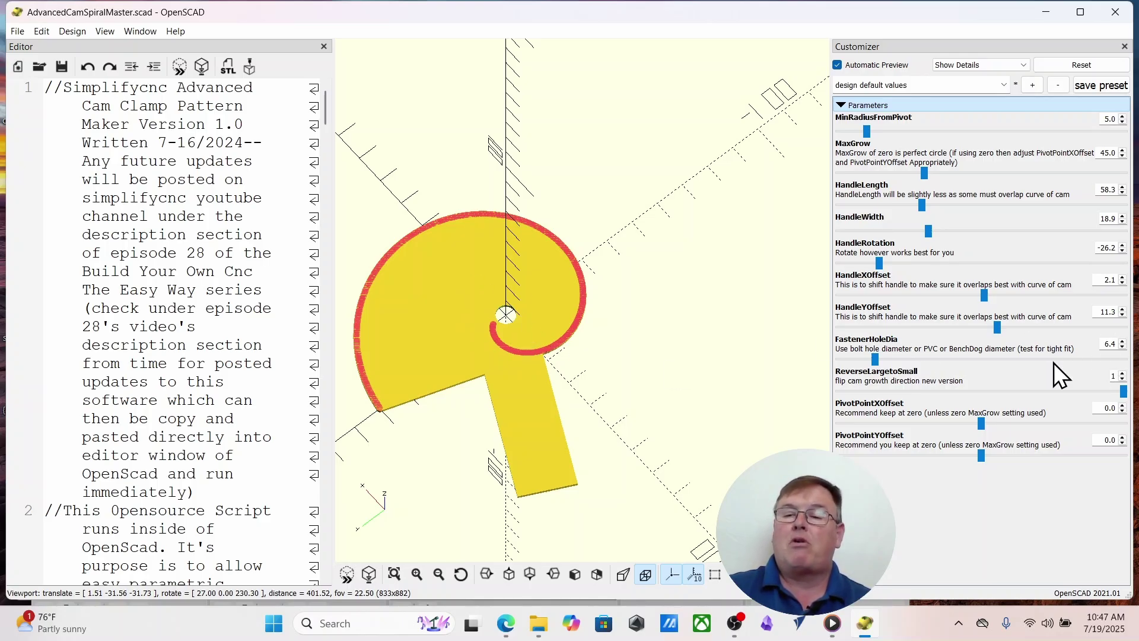
drag(875, 356, 943, 352)
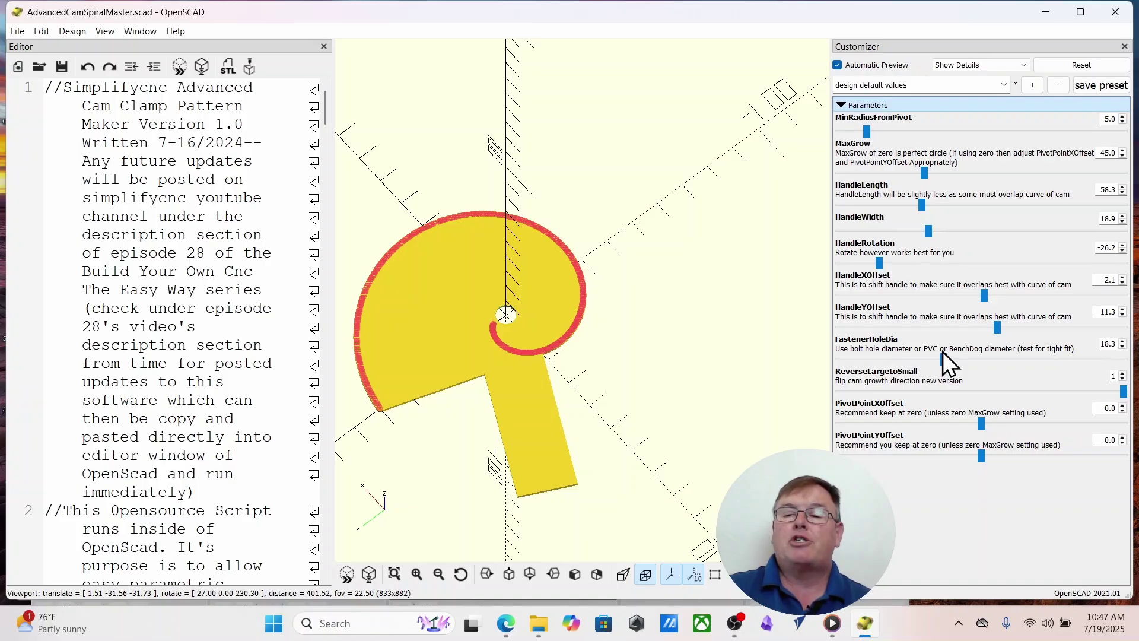
Step: Enter 20 as the FastenerHoleDia value in the Customizer
double_click(1111, 349)
key(BackSpace)
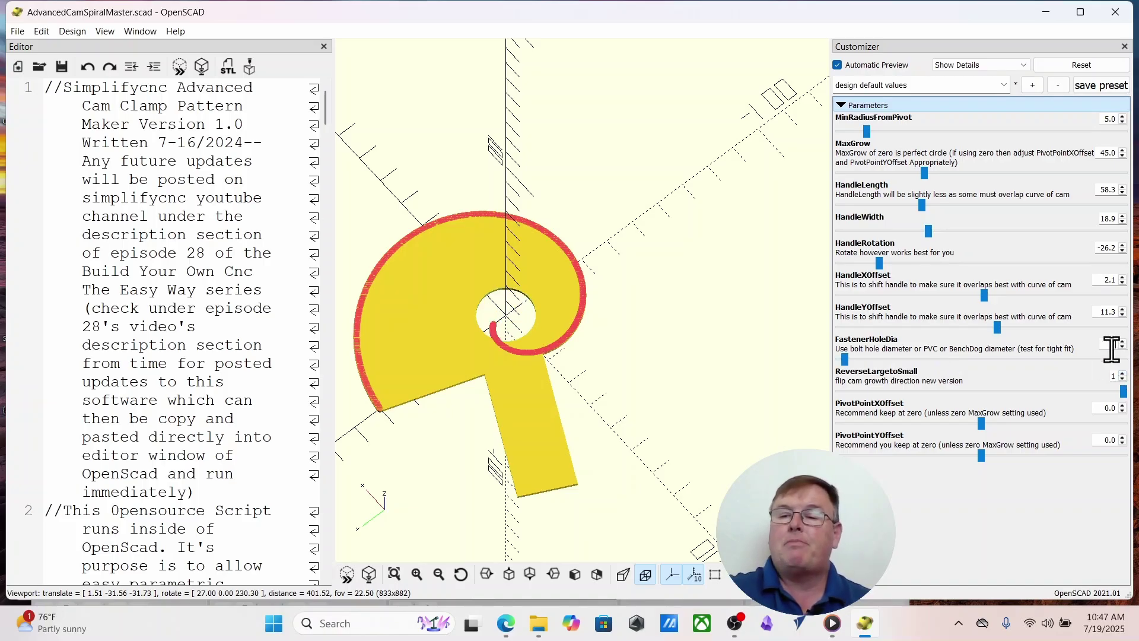
text(20)
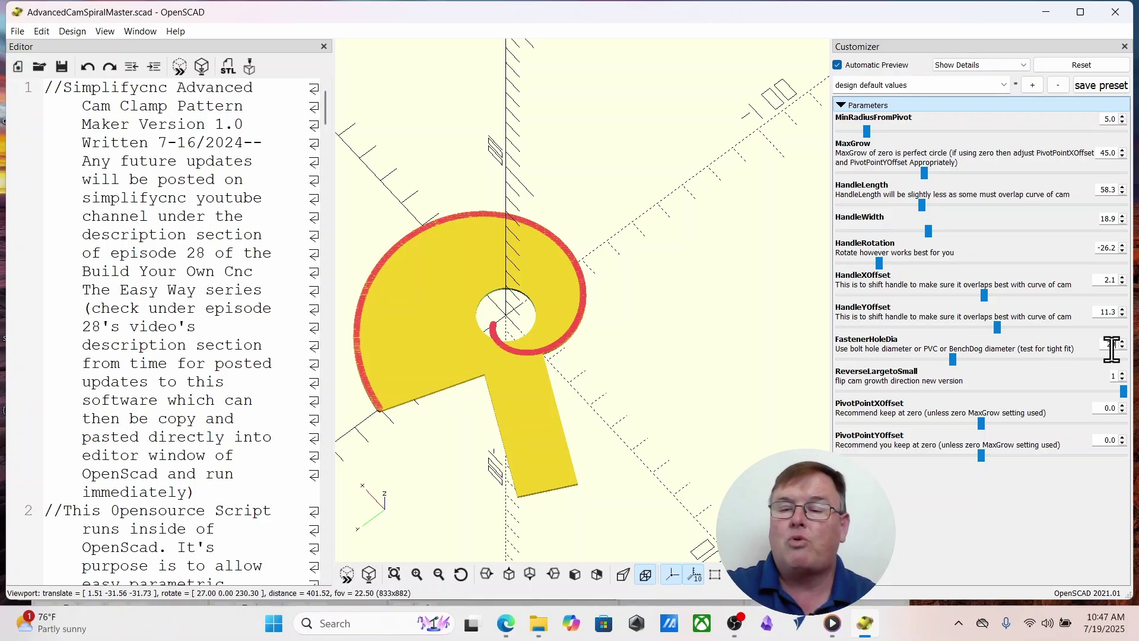
key(Return)
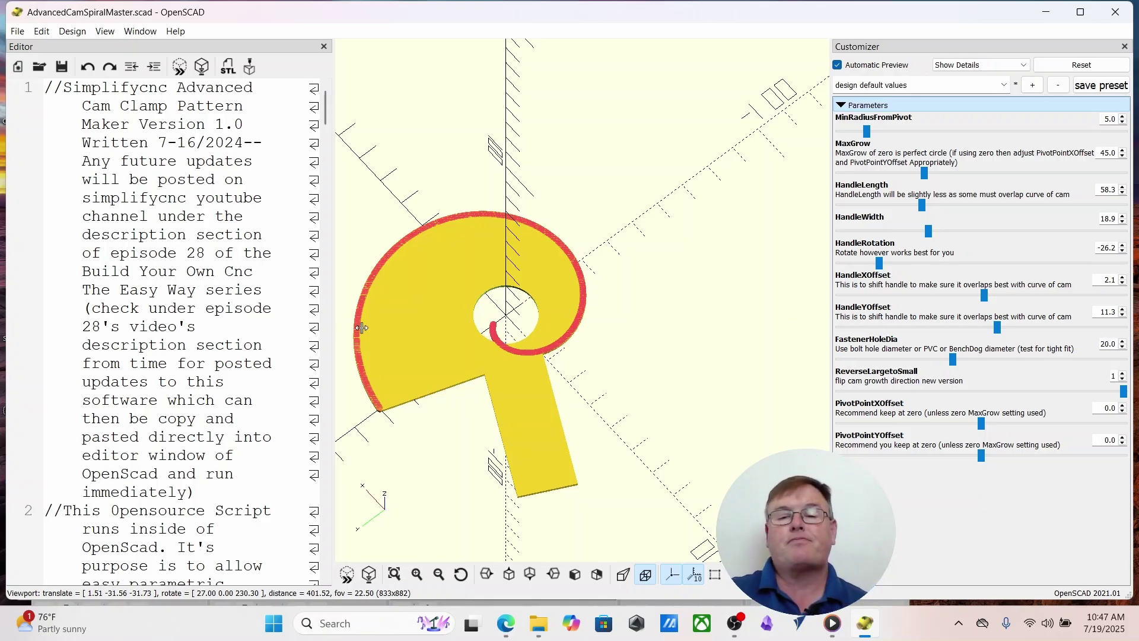
scroll(444, 374, down, 3)
scroll(428, 364, up, 4)
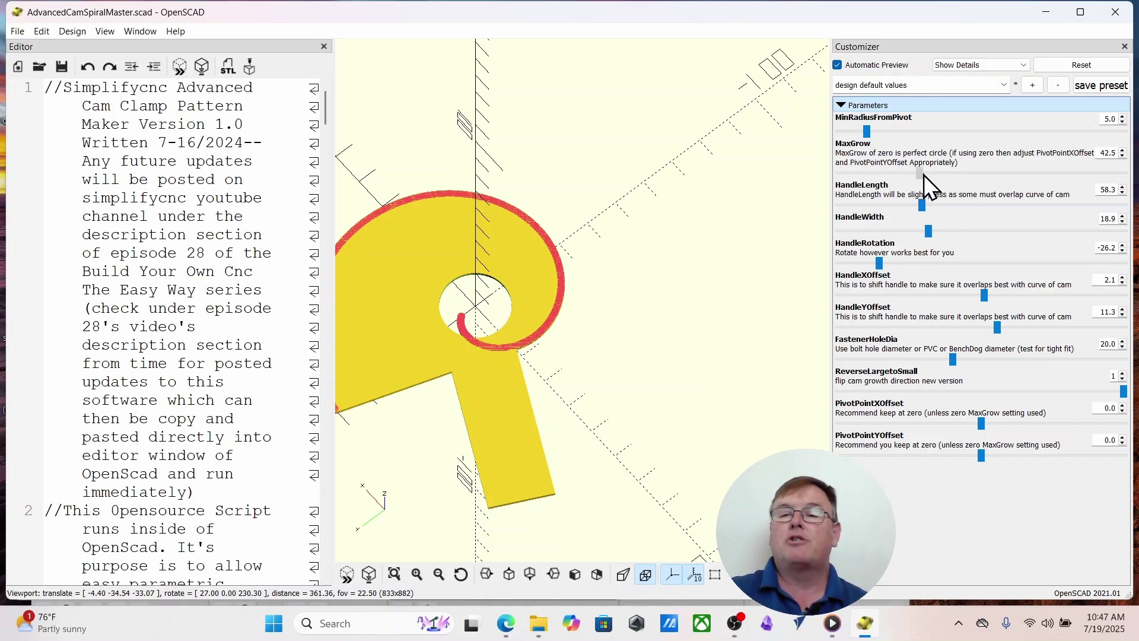
Step: Lower MaxGrow to 20.6 and render the thinner cam as final geometry
drag(924, 174, 882, 182)
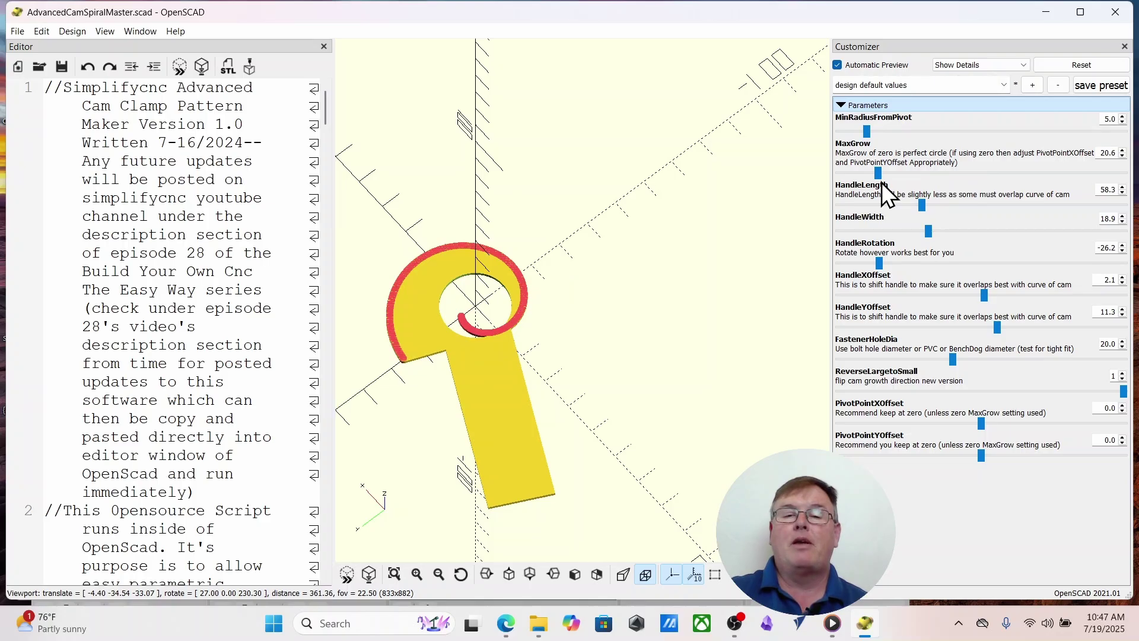
scroll(469, 320, up, 3)
scroll(548, 299, up, 2)
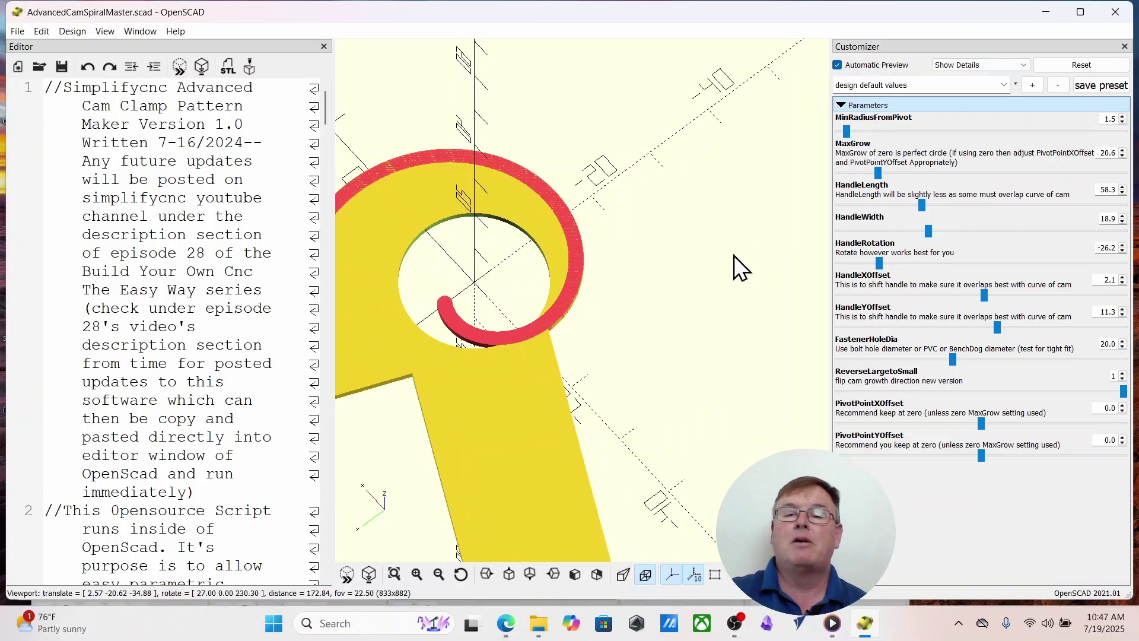
scroll(567, 363, down, 4)
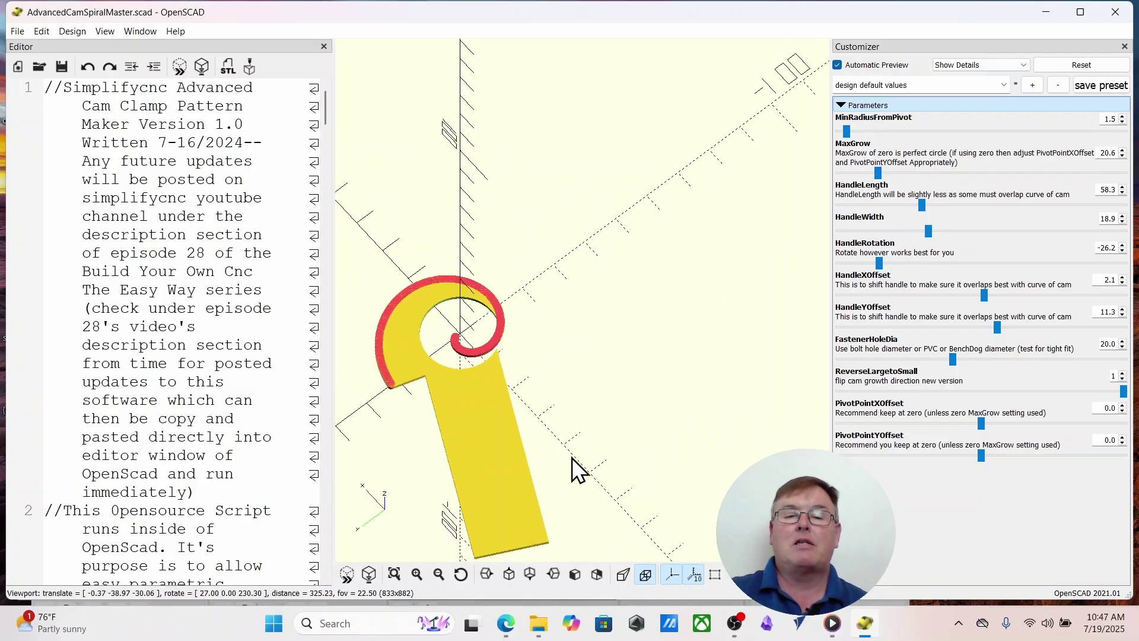
click(204, 69)
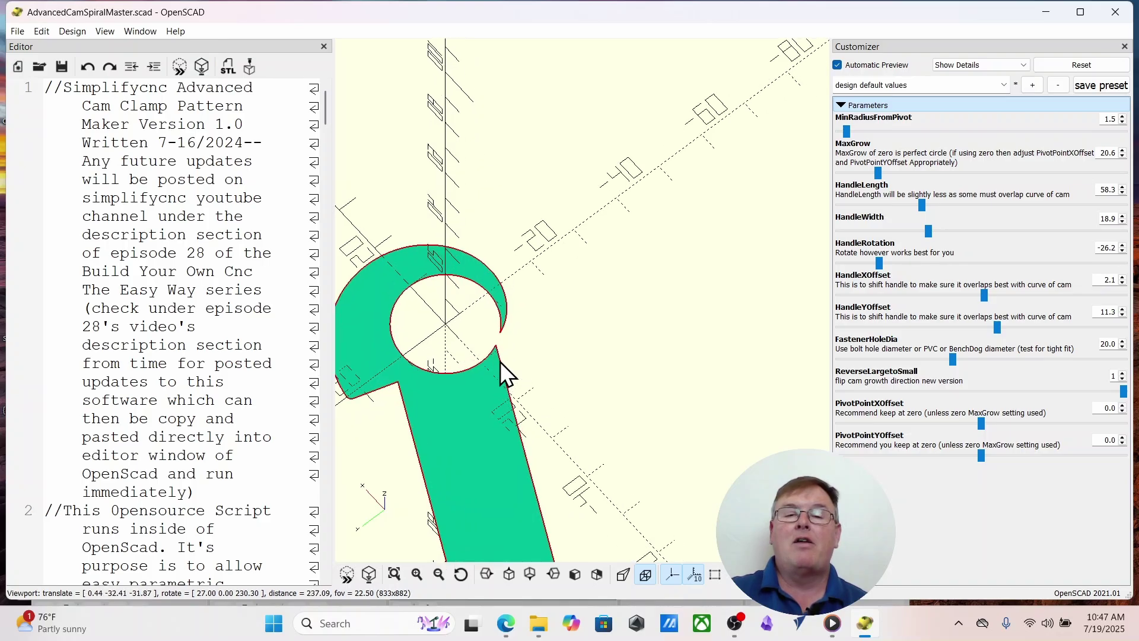
scroll(463, 373, up, 2)
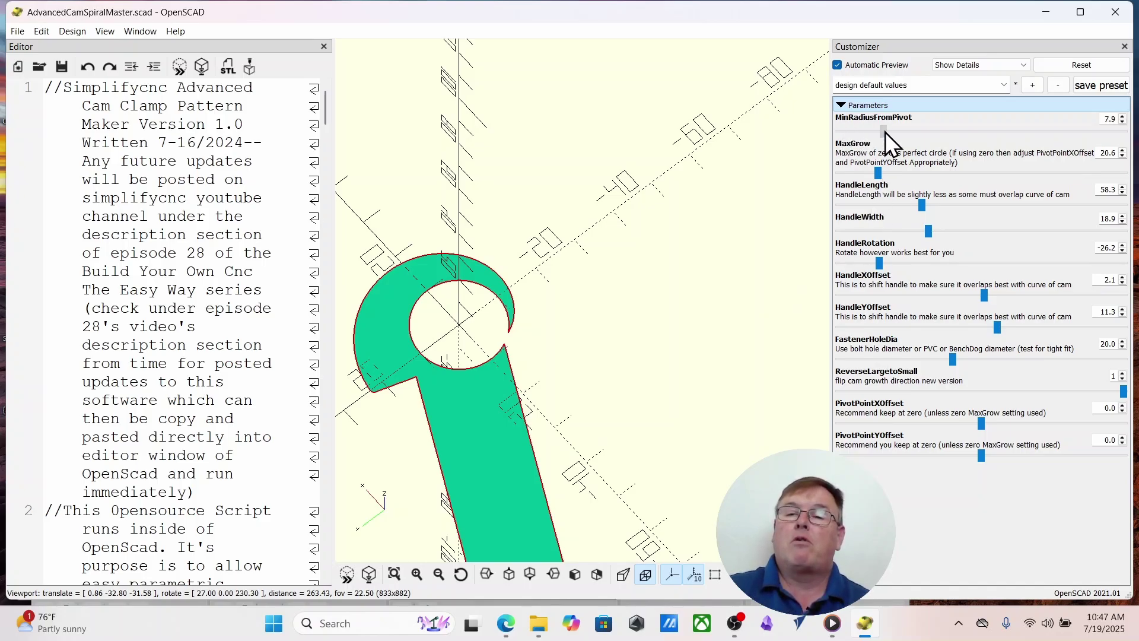
Step: Set MinRadiusFromPivot to 7.9 and MaxGrow to 44.7, then tilt the view to inspect the cam
drag(886, 131, 881, 138)
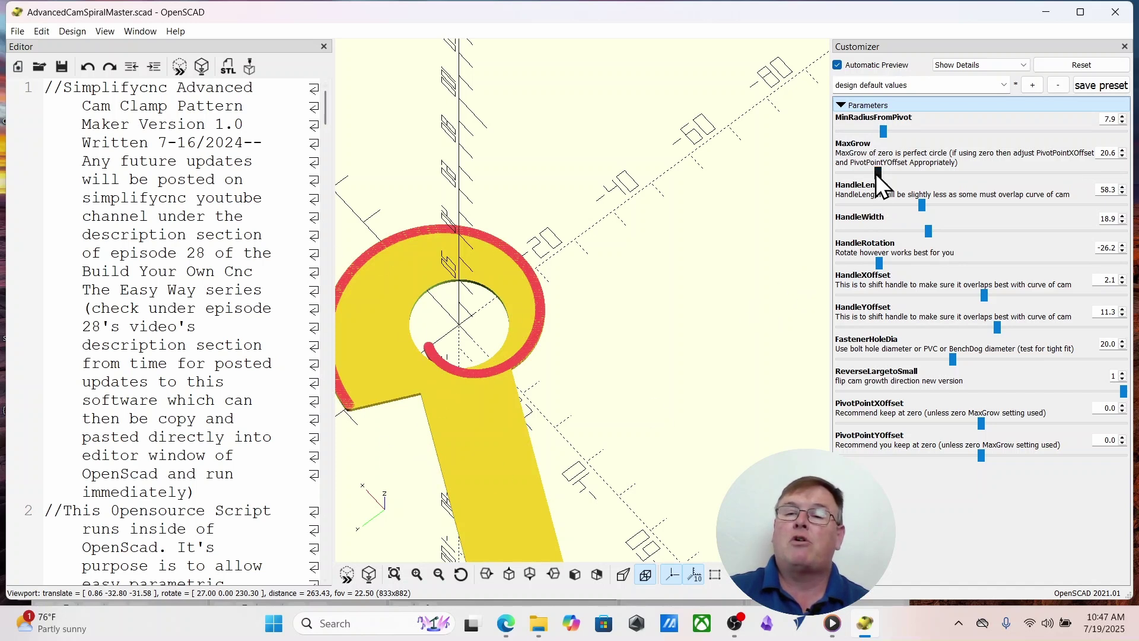
drag(877, 174, 923, 177)
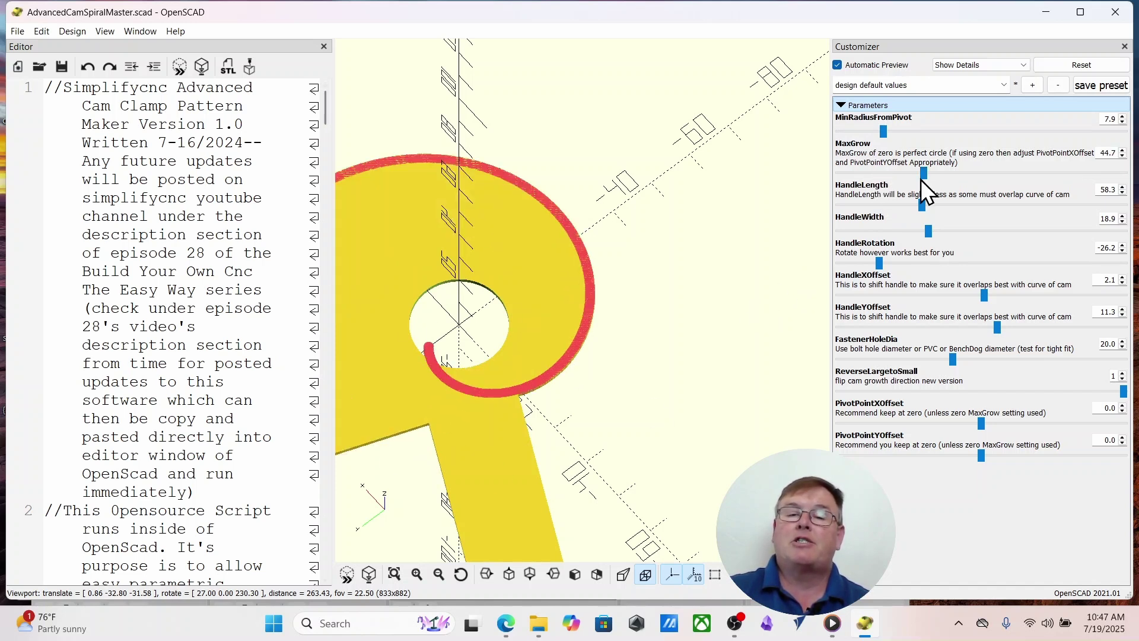
scroll(575, 313, down, 10)
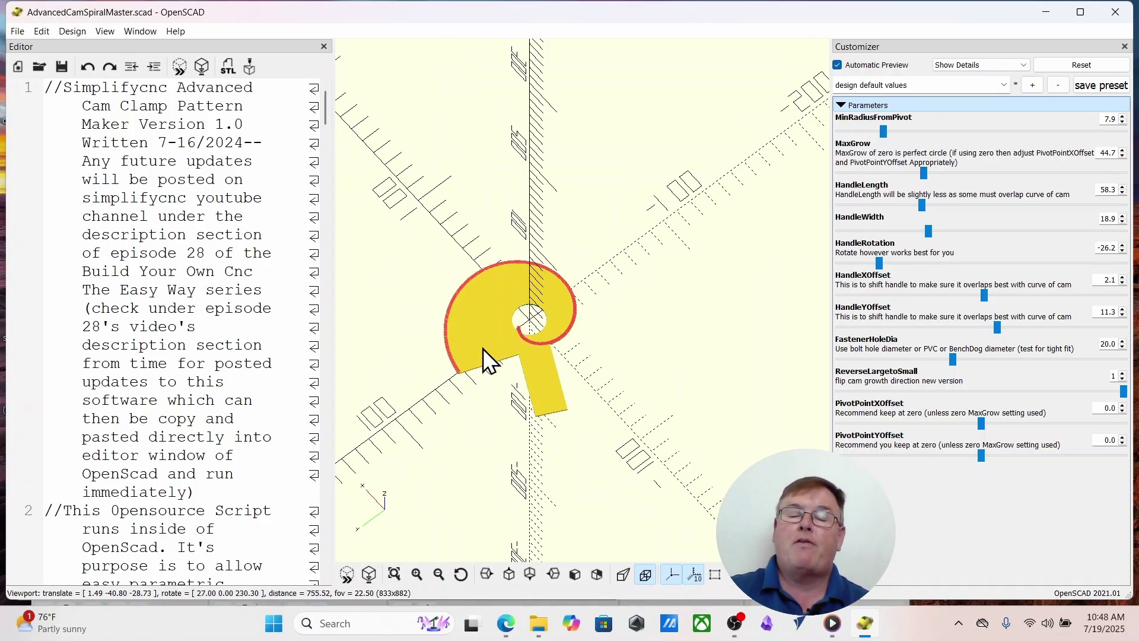
scroll(540, 336, up, 1)
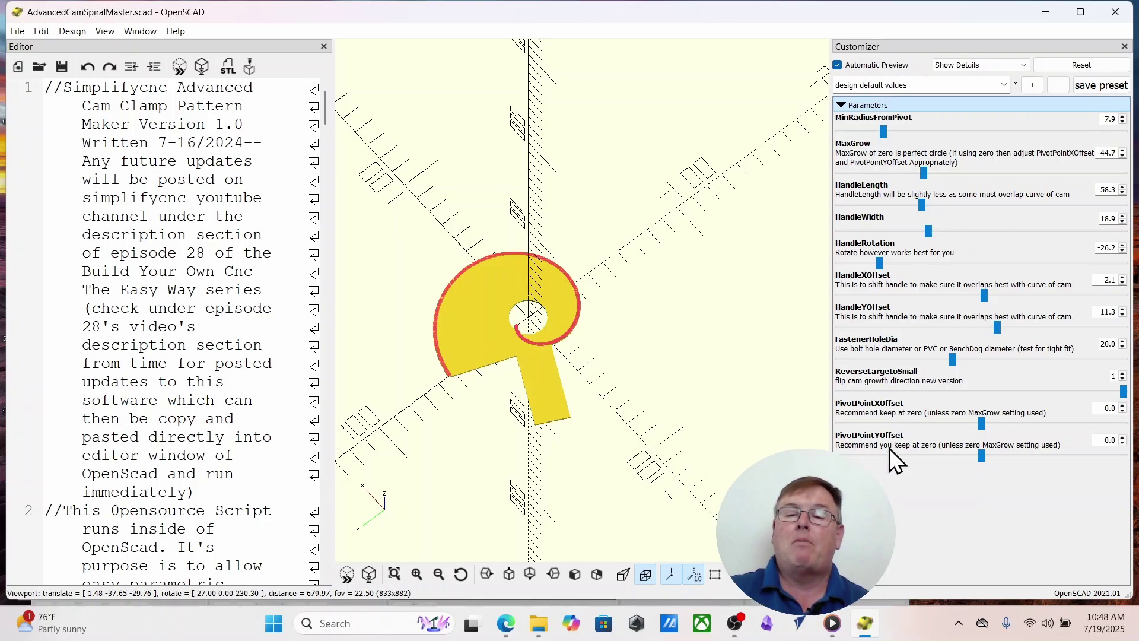
scroll(505, 337, up, 3)
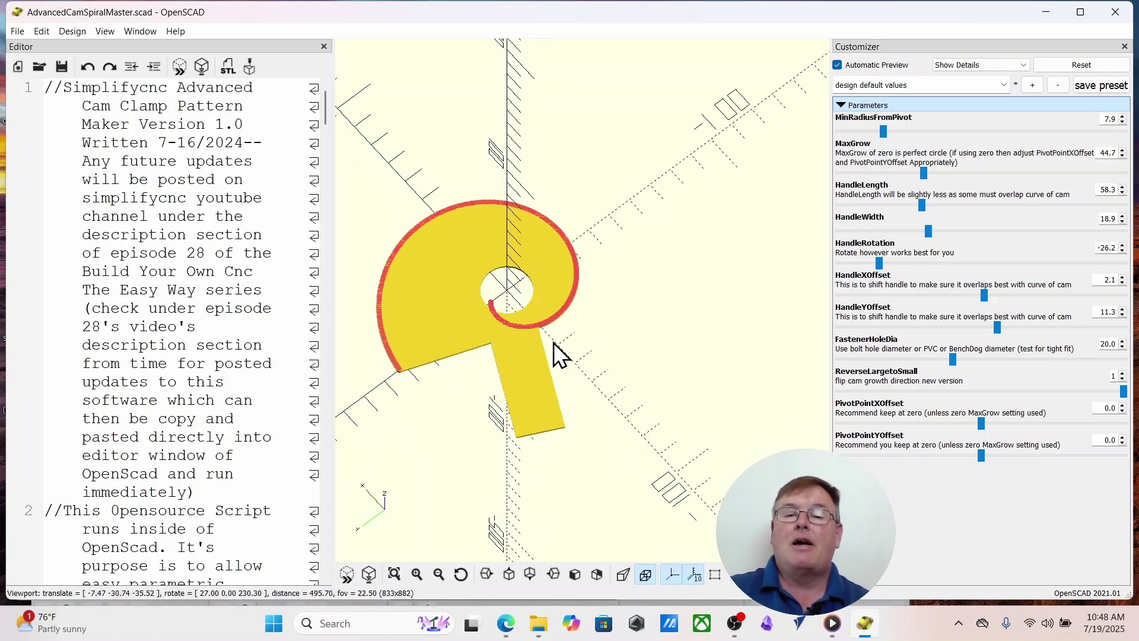
mouse_move(512, 336)
mouse_down()
mouse_move(514, 351)
mouse_move(503, 346)
mouse_up()
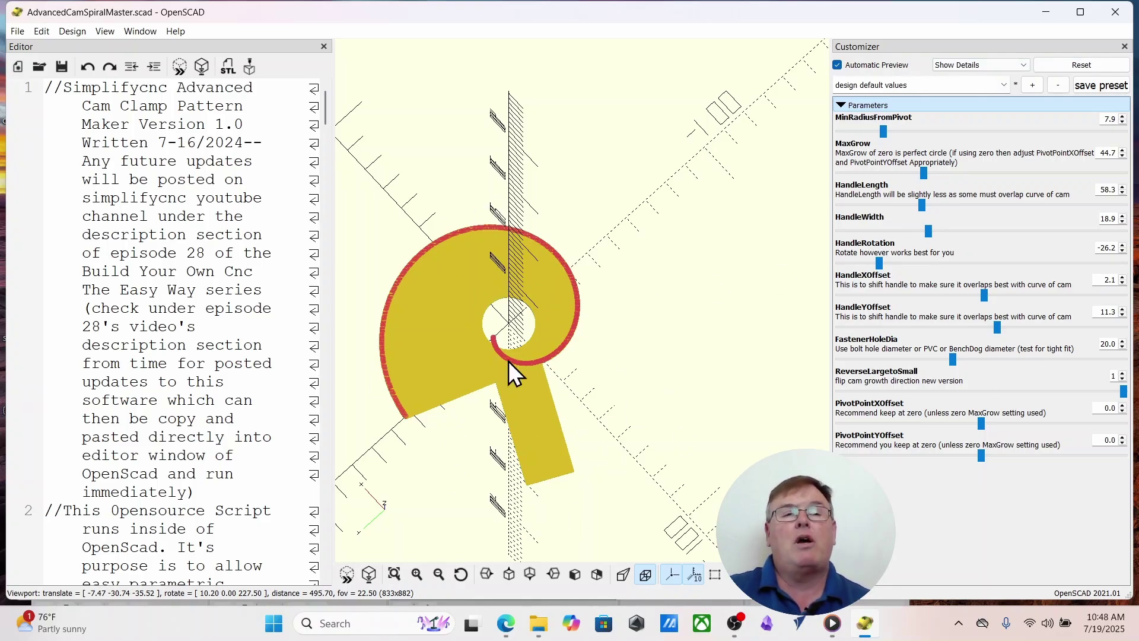
Step: Render the enlarged cam clamp as final geometry
click(202, 66)
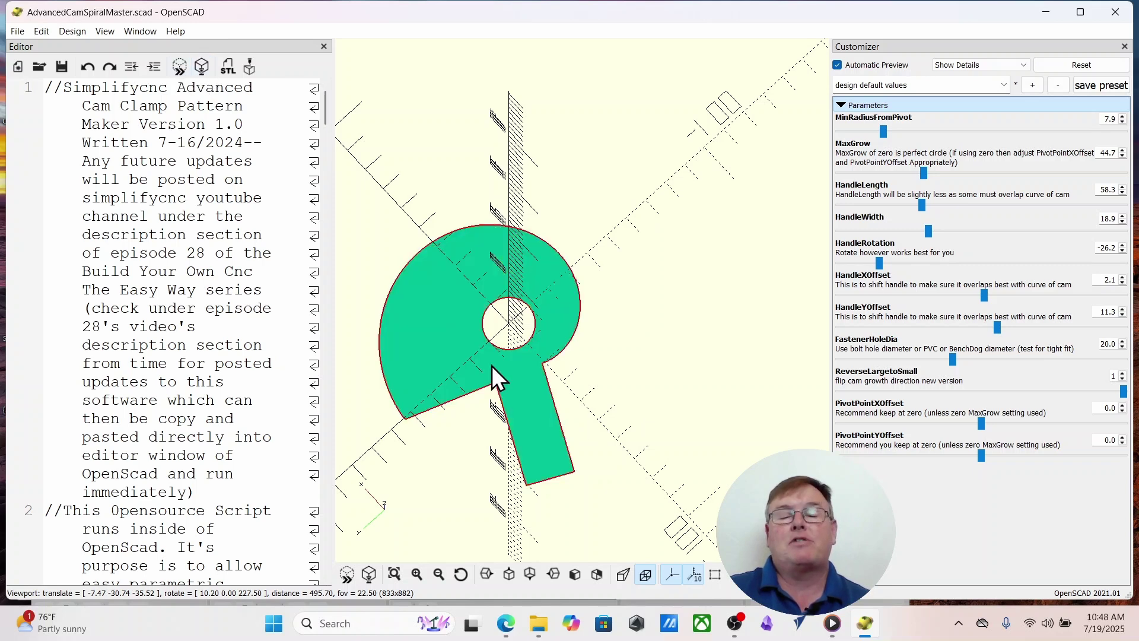
scroll(492, 365, up, 2)
scroll(493, 366, down, 4)
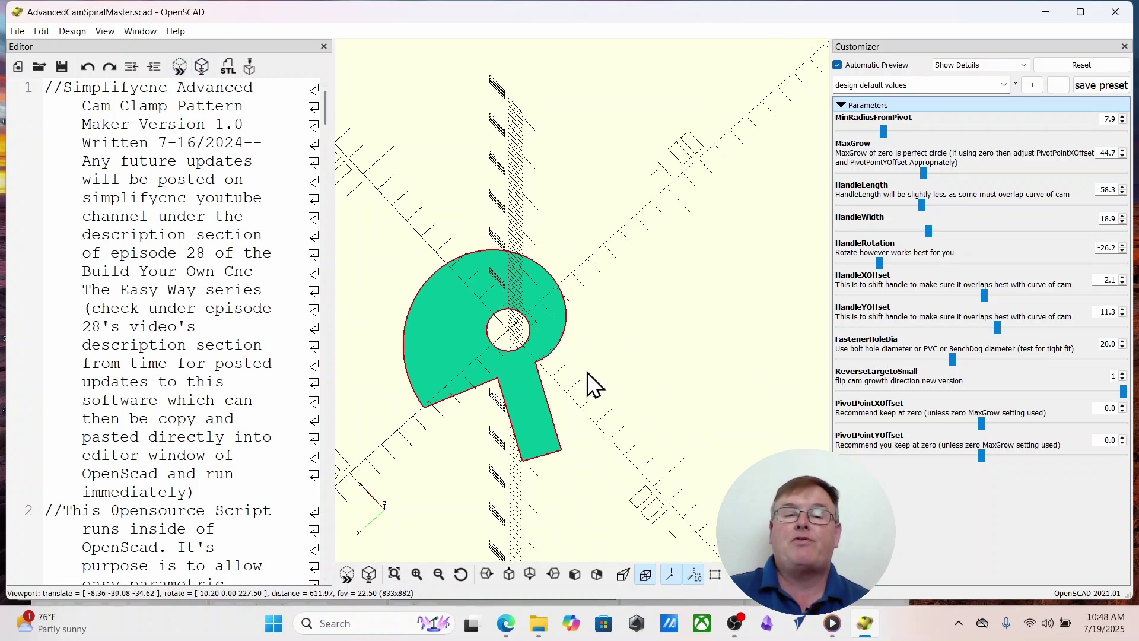
Step: Open the File menu twice and dismiss it without choosing anything
click(16, 32)
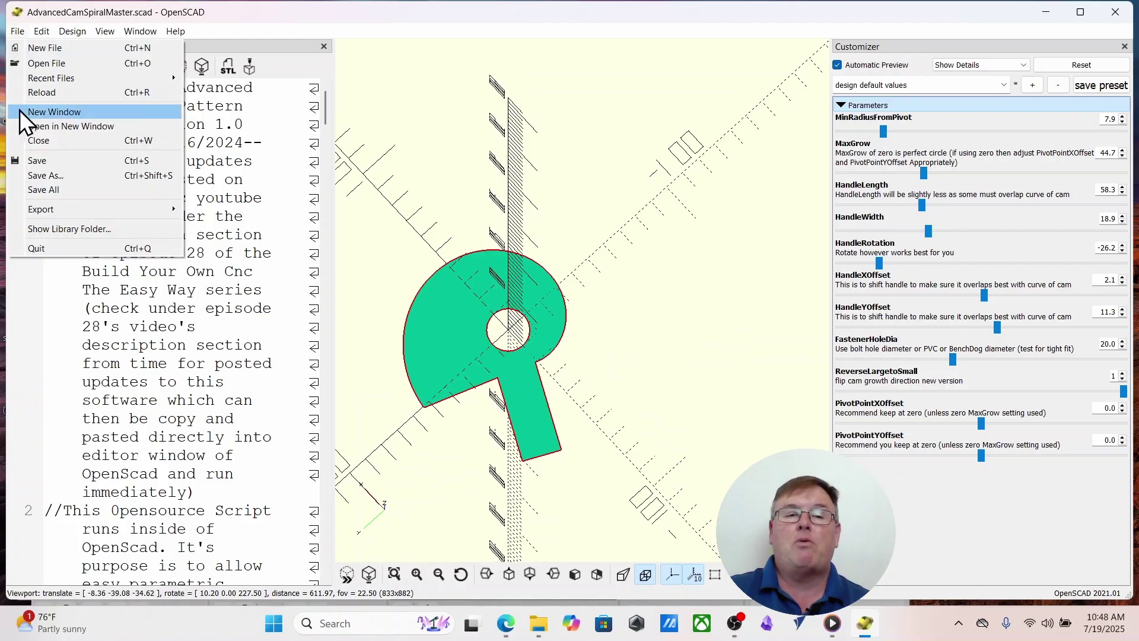
mouse_move(56, 211)
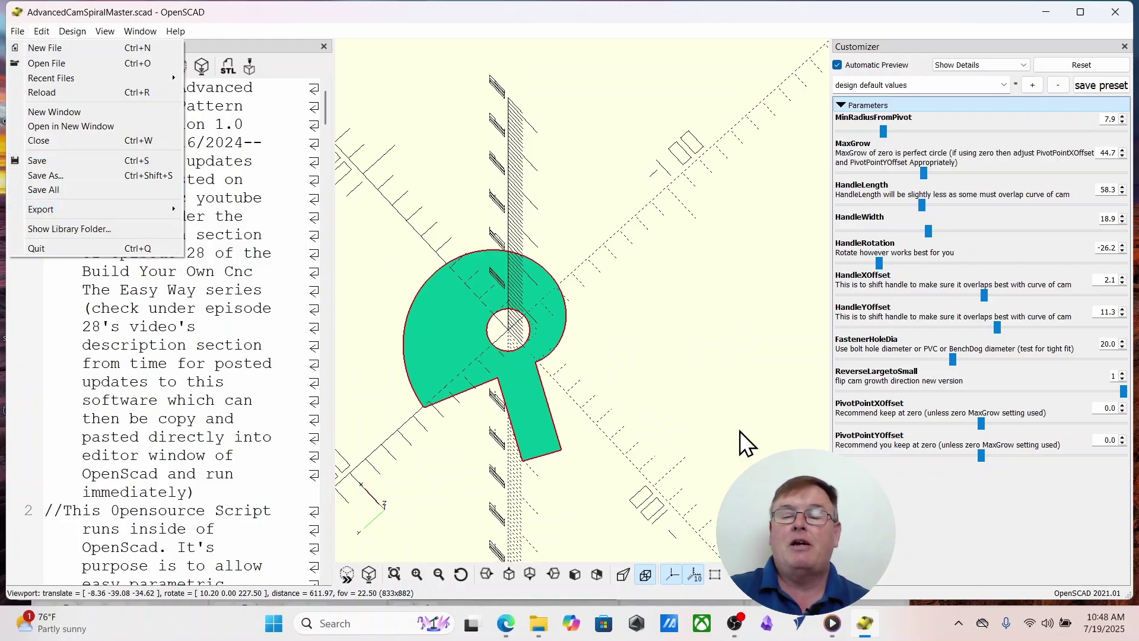
click(700, 366)
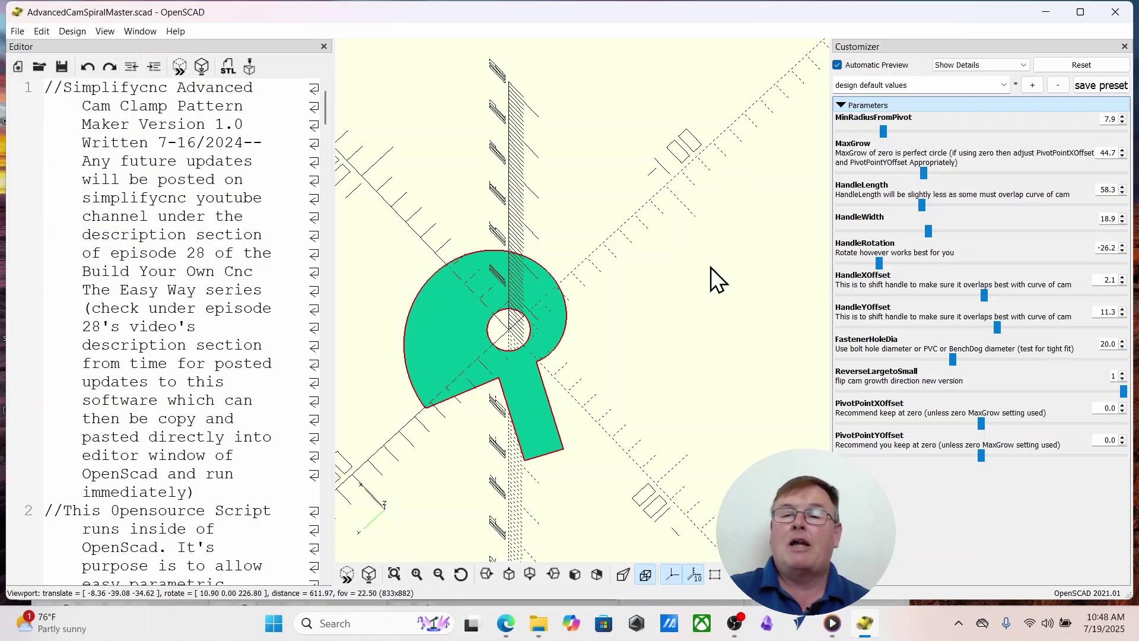
click(17, 30)
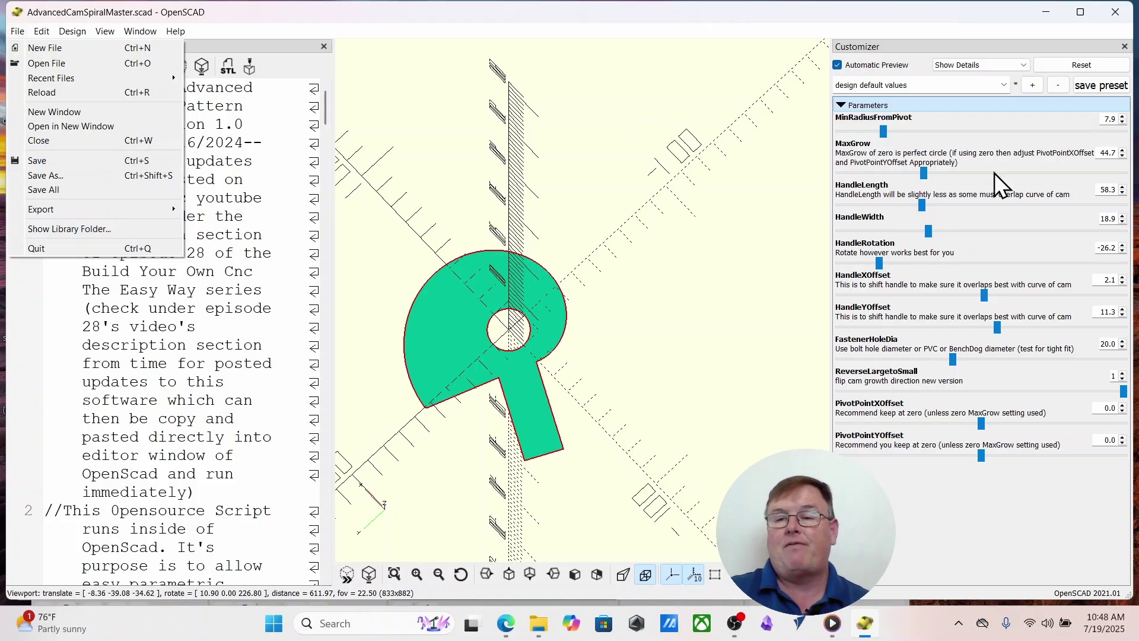
drag(732, 409, 724, 384)
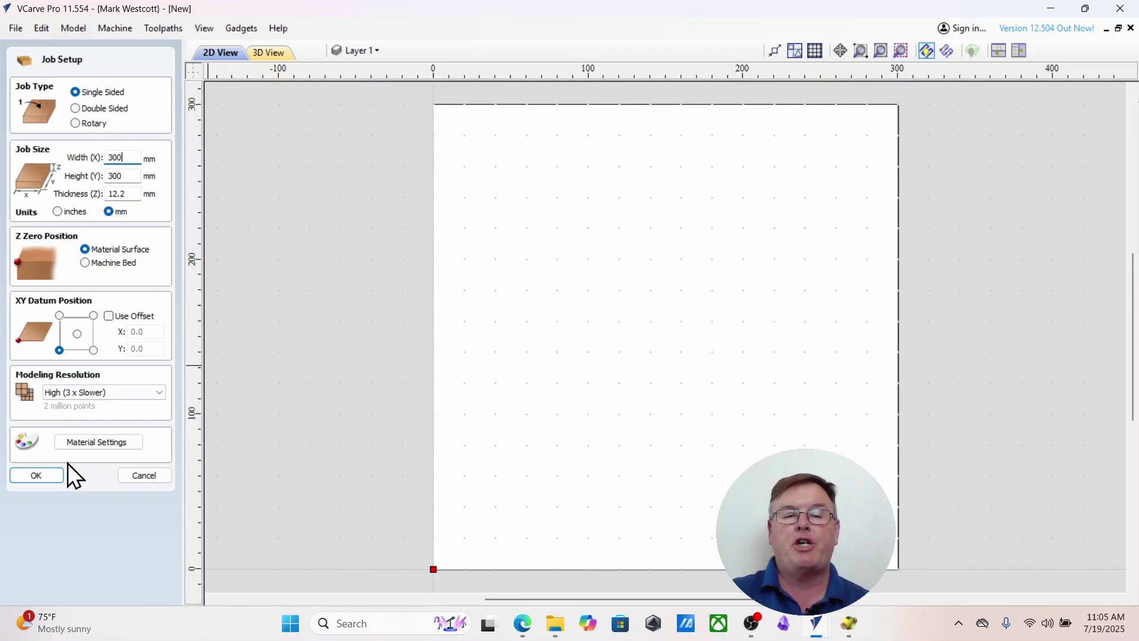
Step: Accept the 300 × 300 mm, 12.2 mm job setup with OK
click(25, 479)
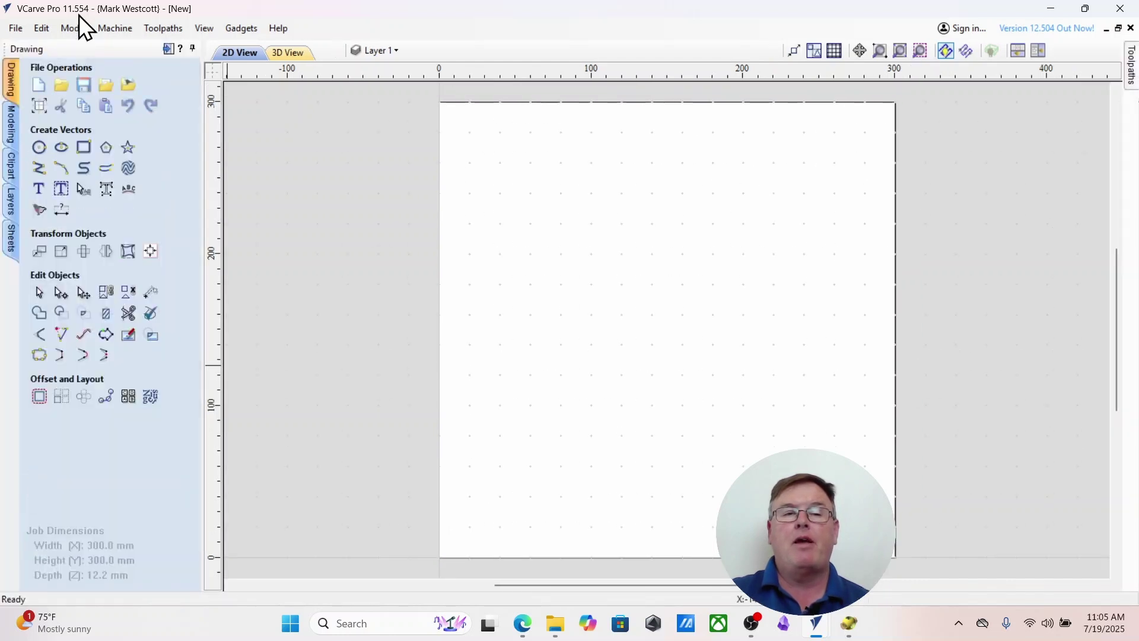
Step: Import the CamclampV1 vector artwork through File > Import > Import Vectors
click(15, 29)
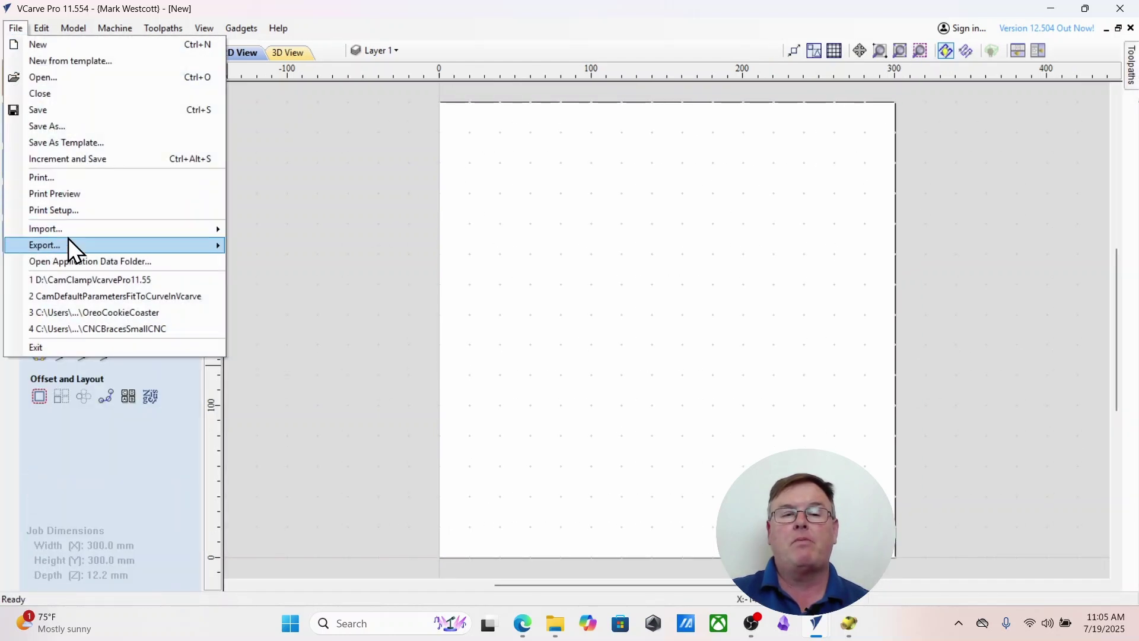
mouse_move(67, 235)
click(268, 230)
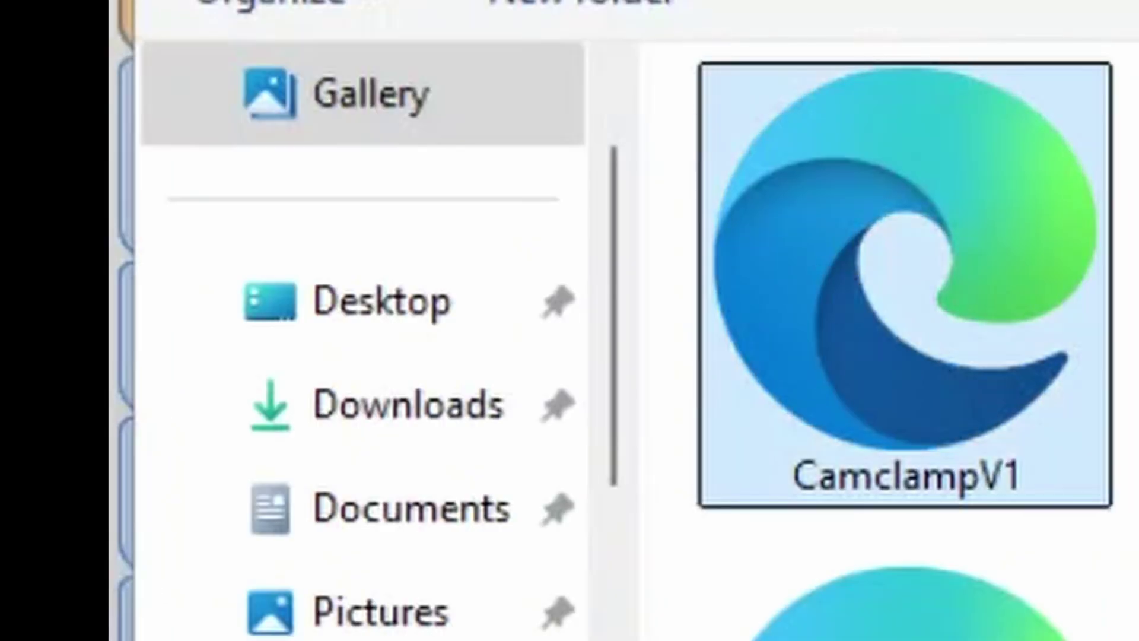
key(Return)
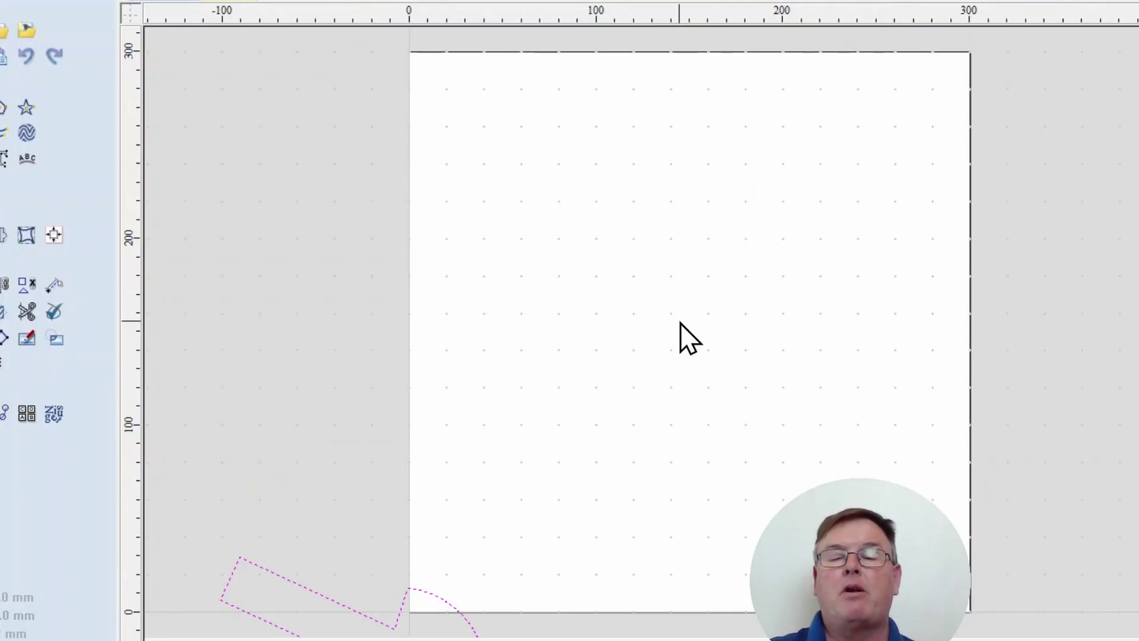
Step: Deselect the imported outline, then nudge it up toward the board with the arrow key
scroll(681, 322, down, 2)
scroll(582, 475, up, 2)
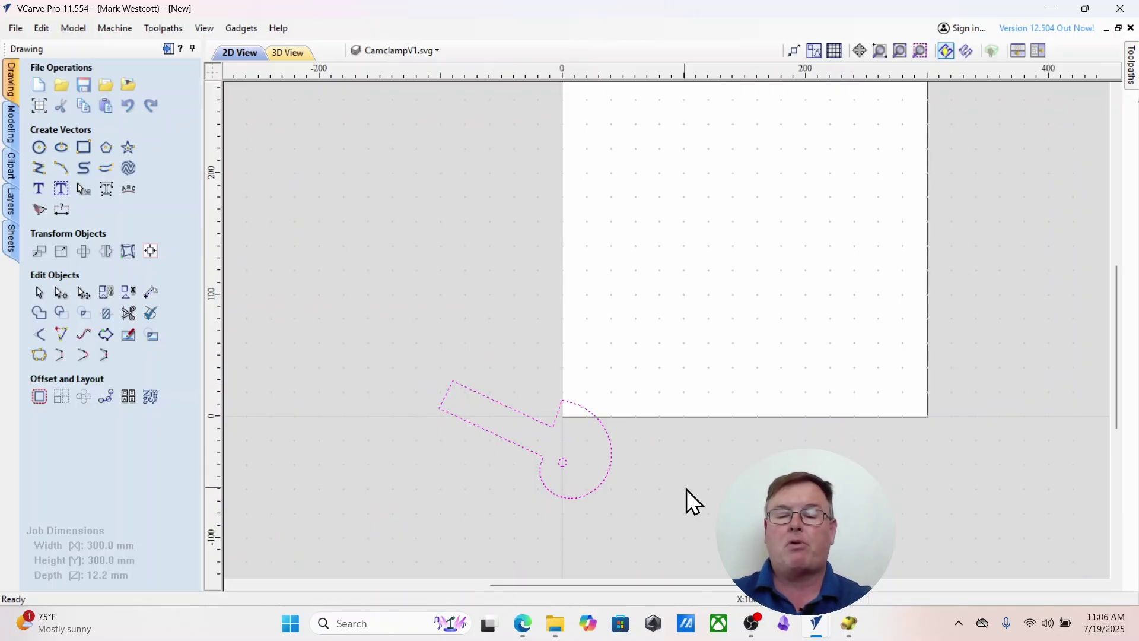
key(Escape)
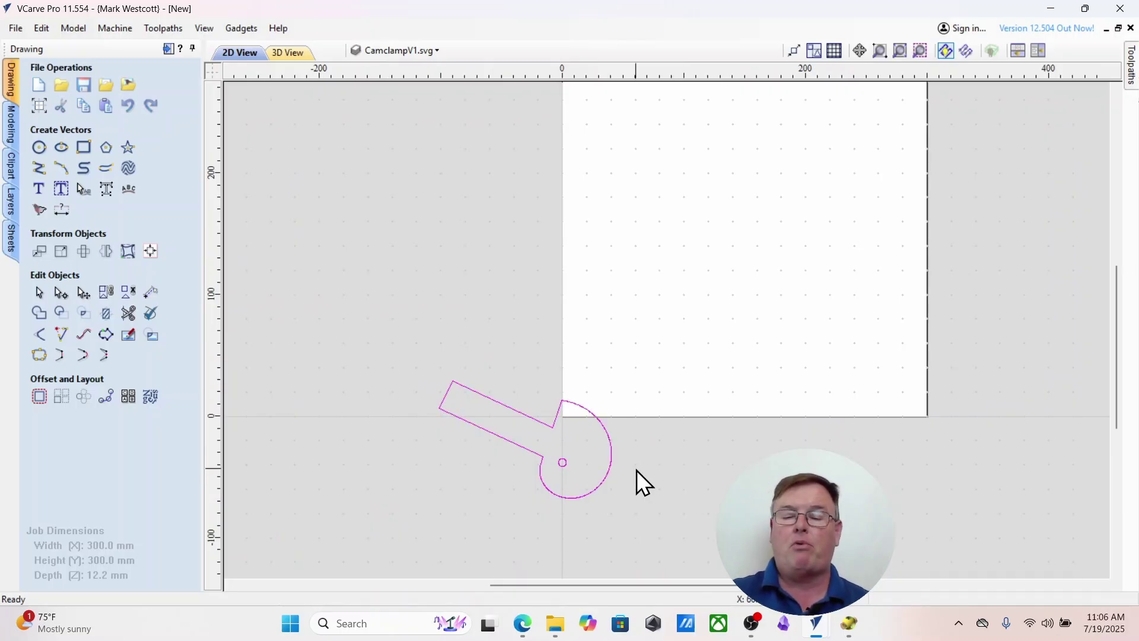
key(Up)
key(Up)
key(Up)
key(Up)
key(Up)
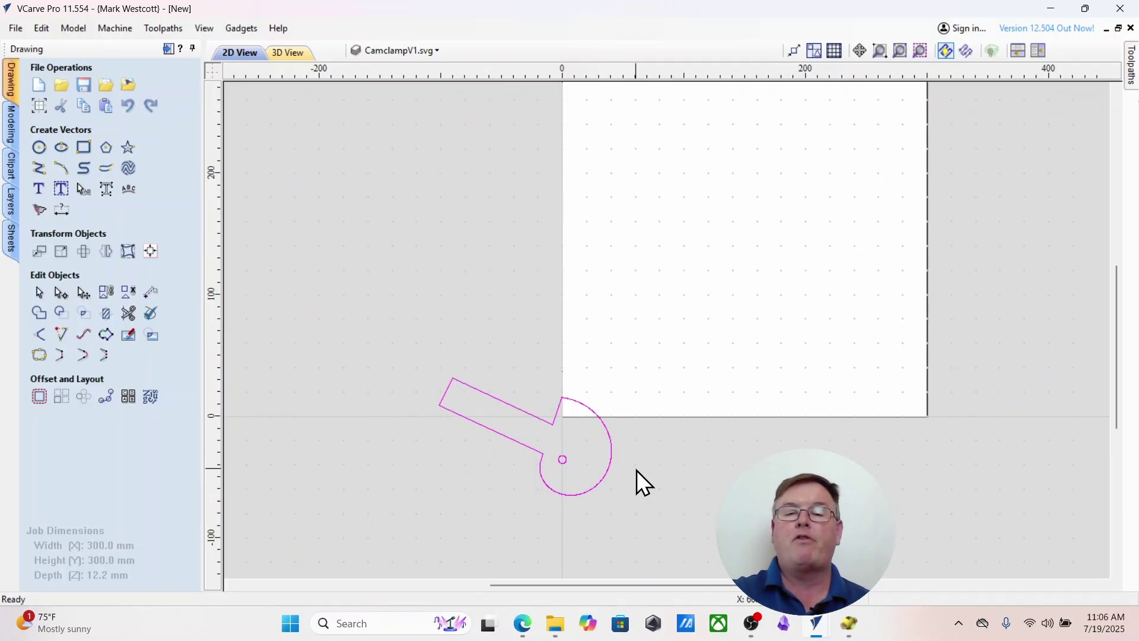
Step: Nudge the CamclampV1 outline up and right fully onto the 300 × 300 mm board, then deselect it
key(Up)
key(Up)
key(Up)
key(Up)
key(Up)
key(Up)
key(Up)
key(Up)
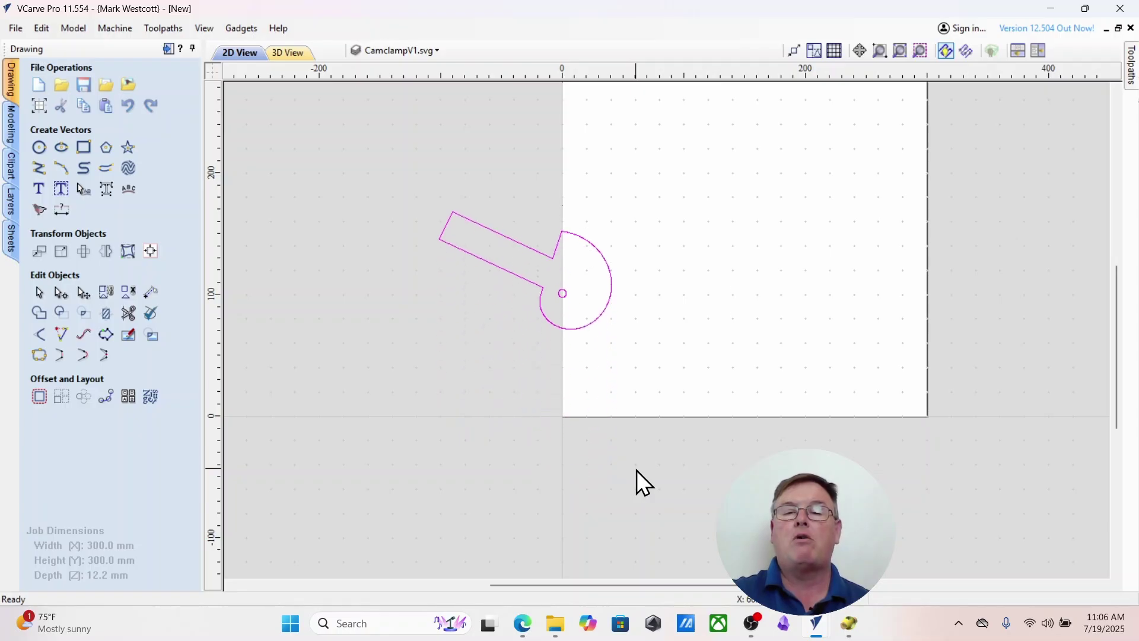
key(Right)
key(Right)
key(Right)
key(Right)
key(Right)
key(Right)
key(Right)
key(Right)
key(Right)
key(Right)
key(Right)
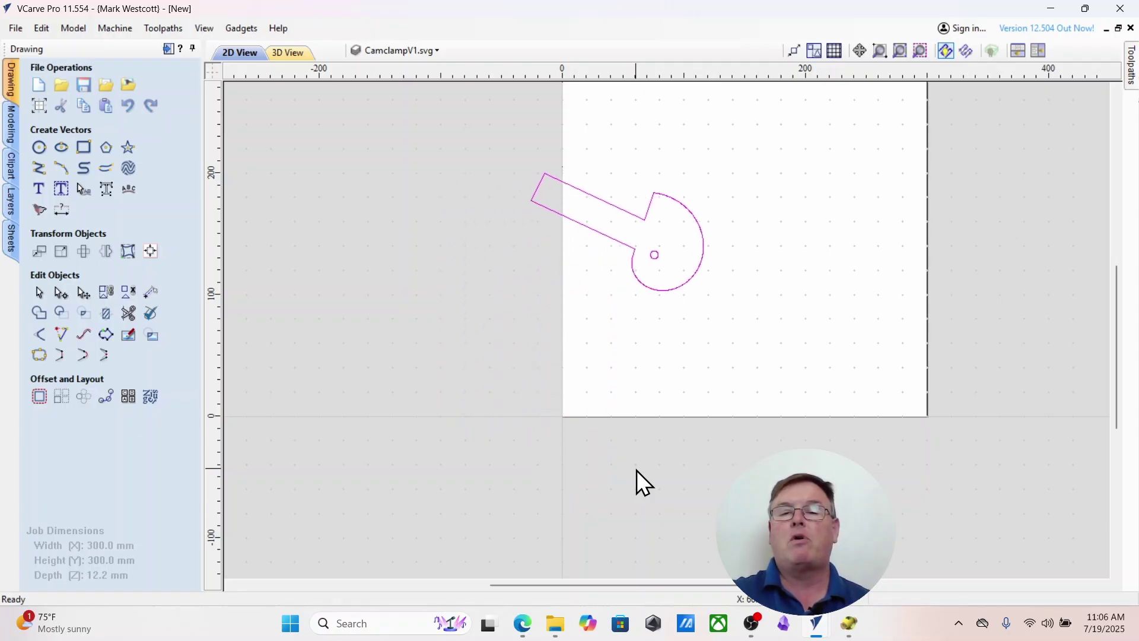
key(Right)
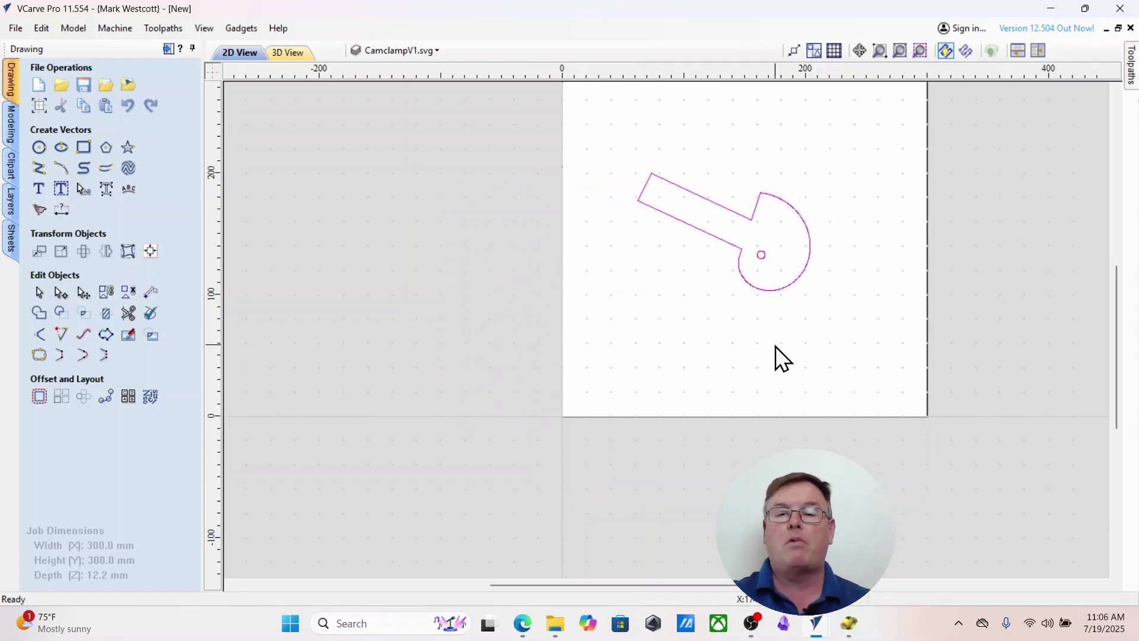
click(651, 341)
scroll(652, 332, up, 3)
scroll(623, 328, down, 6)
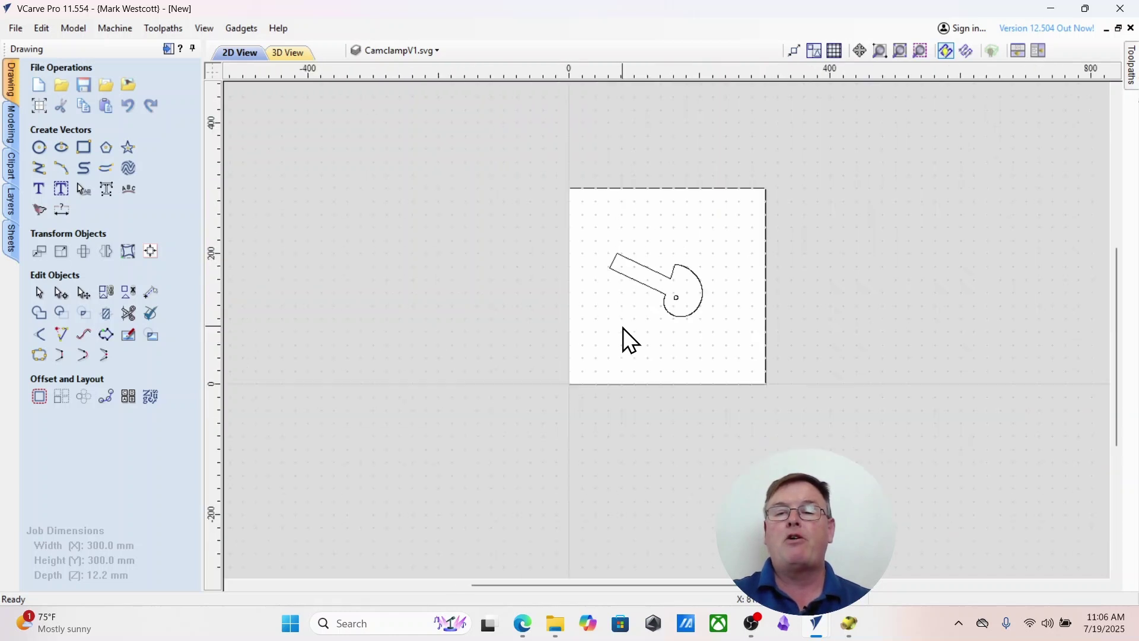
scroll(644, 432, up, 5)
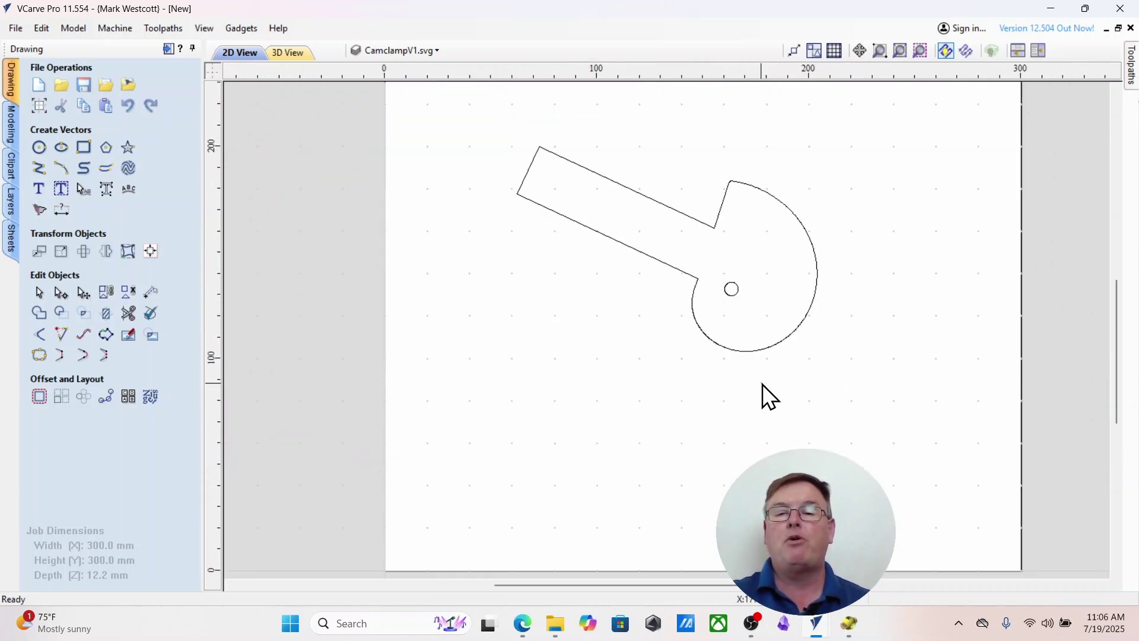
click(757, 352)
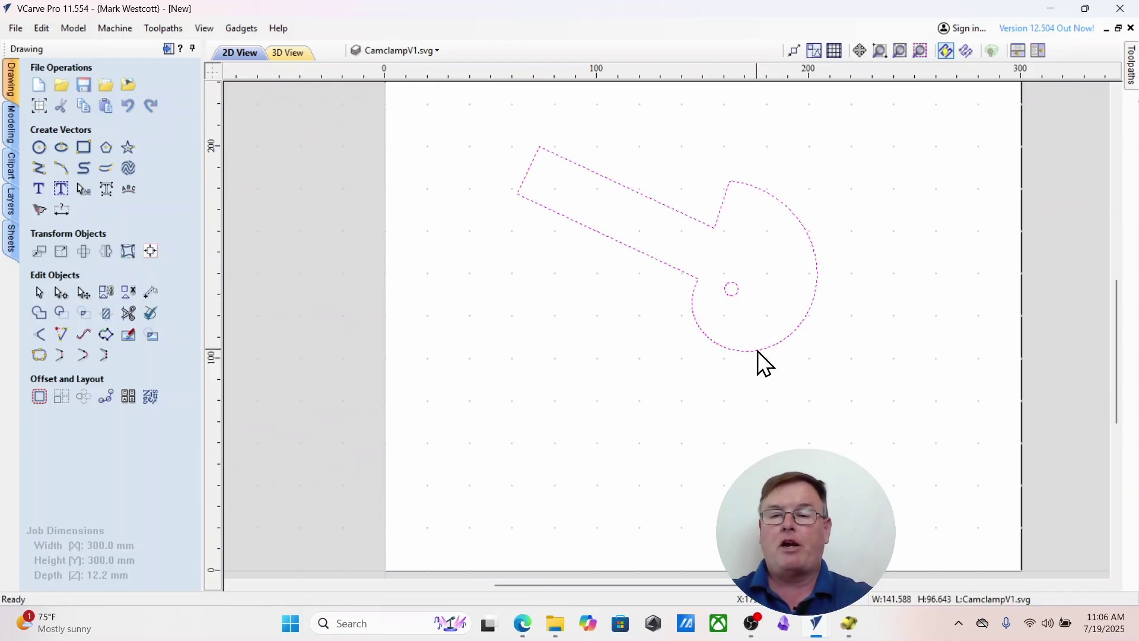
click(570, 228)
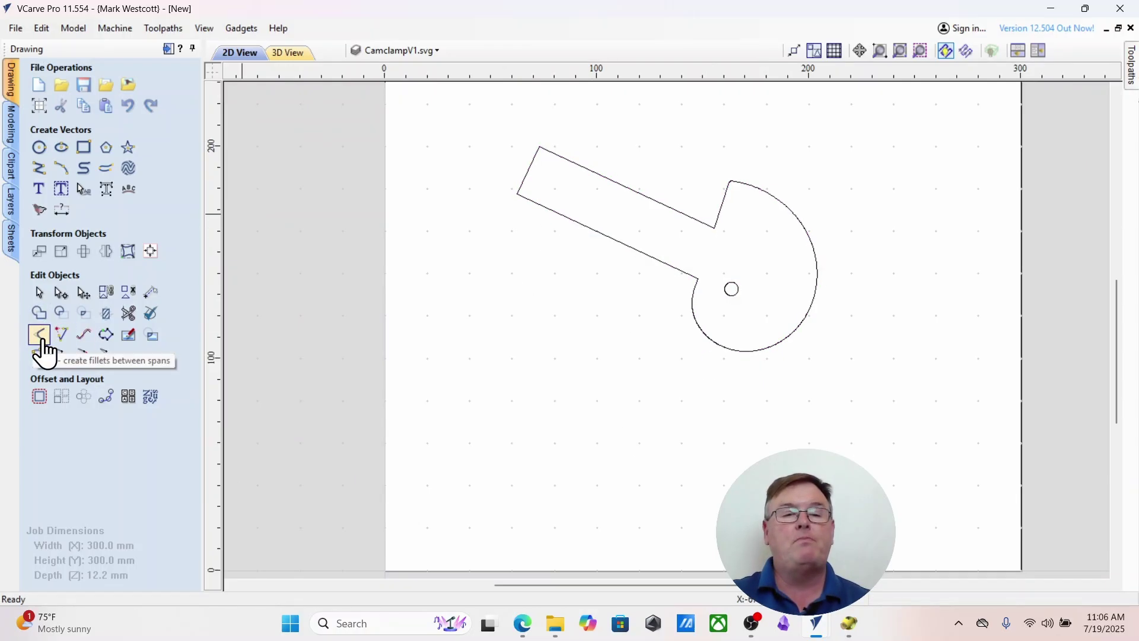
Step: Round the arm's two outer end corners and the arm-cam inner corner with 5.0 mm Normal fillets
click(76, 355)
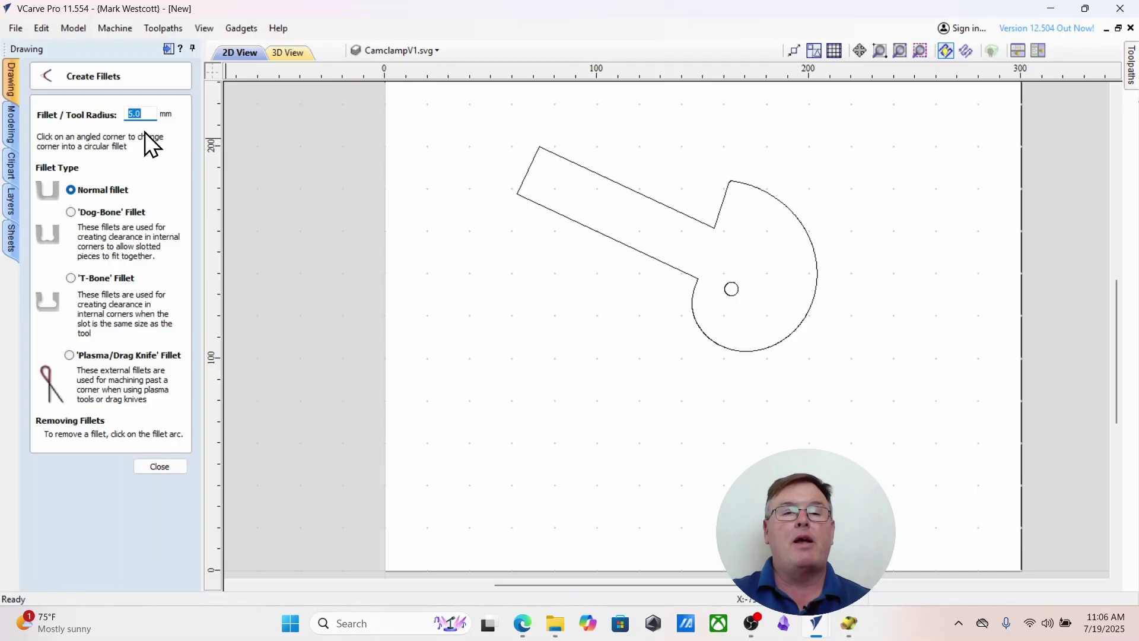
click(514, 192)
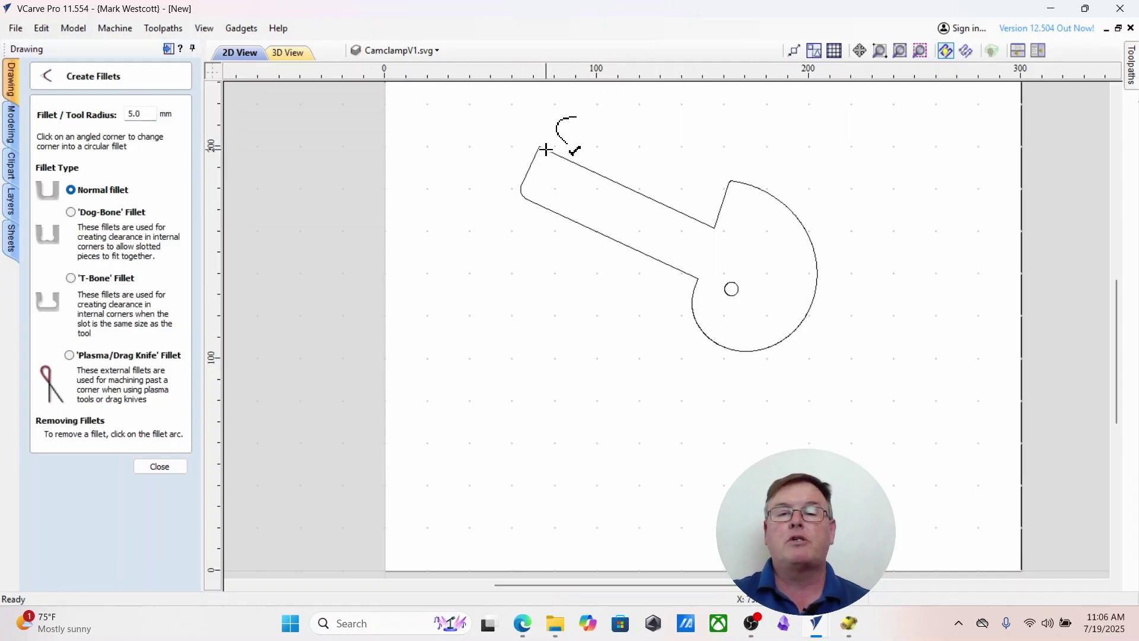
click(537, 149)
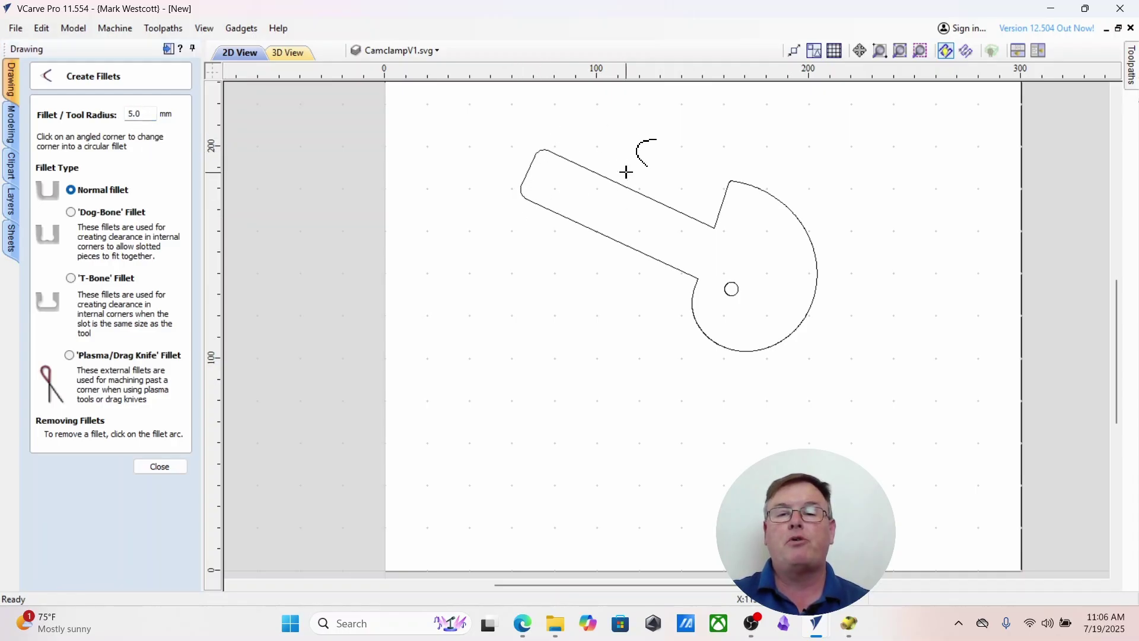
click(716, 224)
click(160, 466)
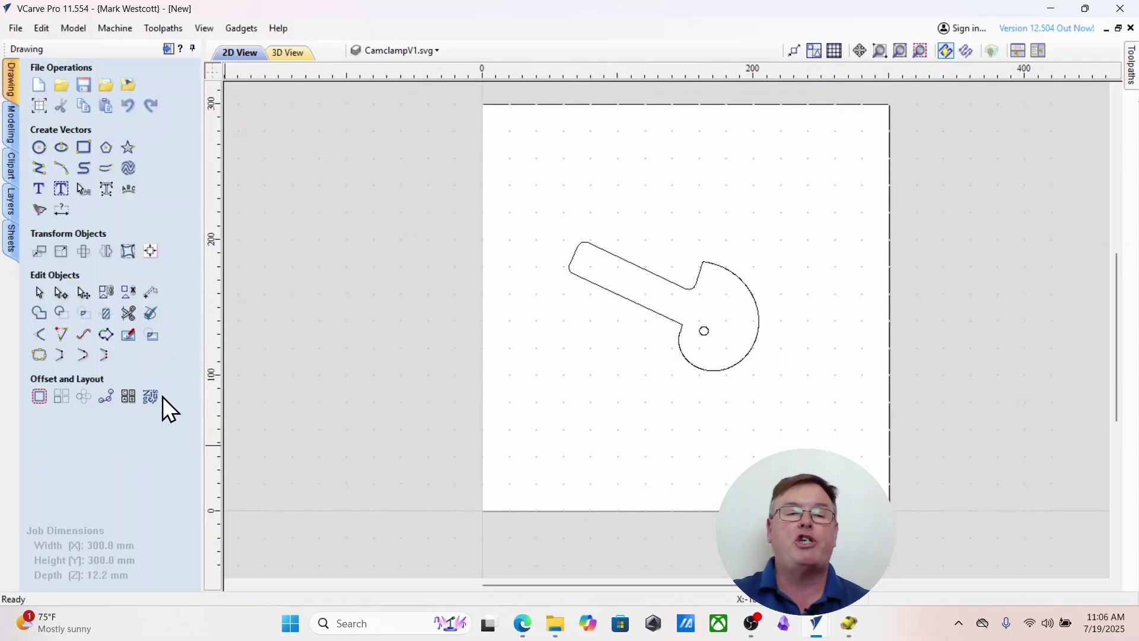
Step: Curve-fit the clamp outline with Circular Arcs at 0.01 mm tolerance, previewing before applying
click(84, 336)
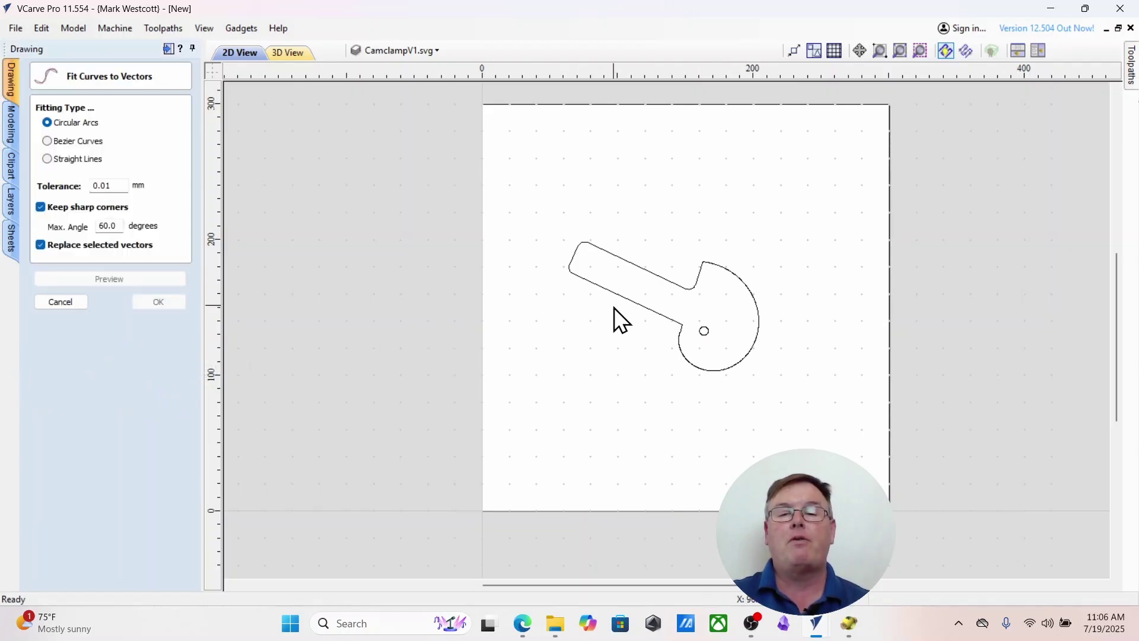
click(639, 305)
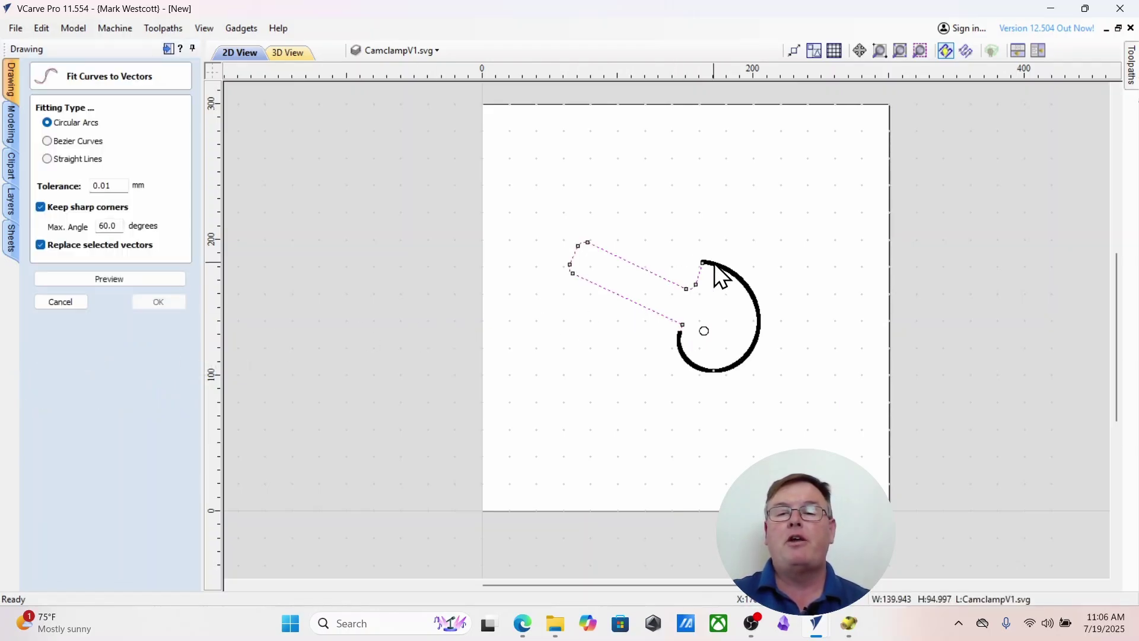
scroll(727, 296, up, 2)
scroll(751, 293, up, 3)
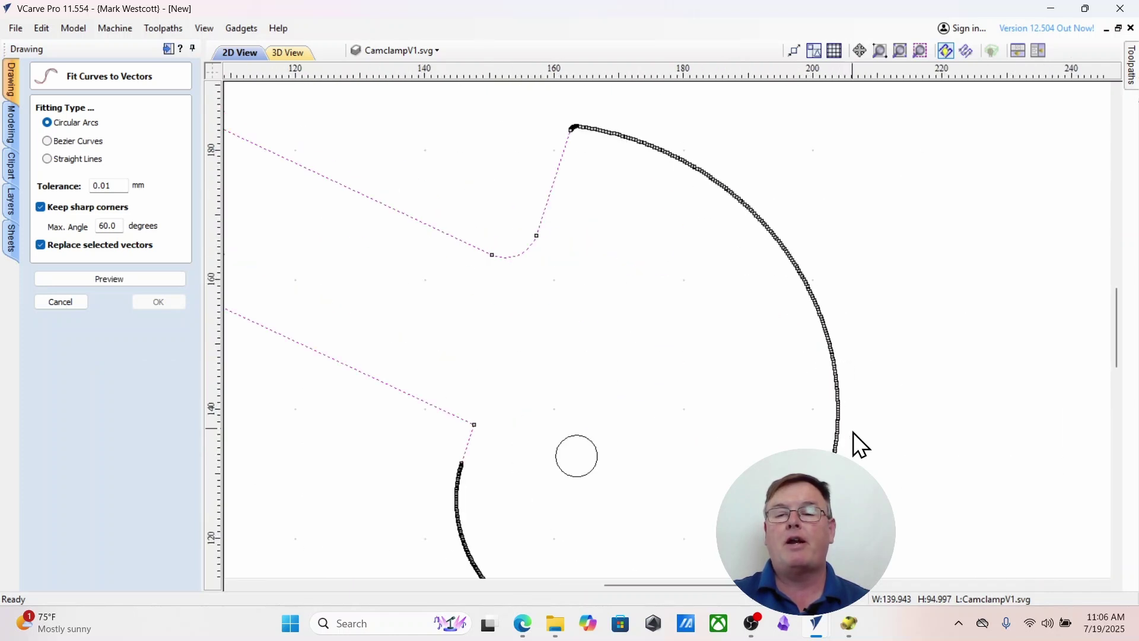
scroll(781, 519, down, 5)
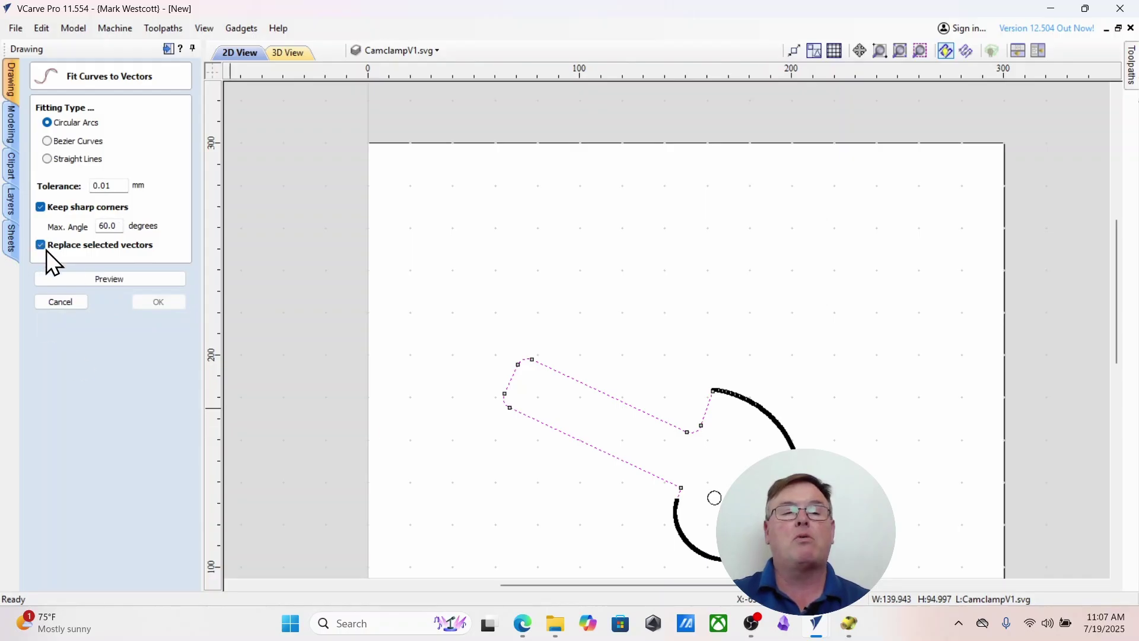
click(116, 280)
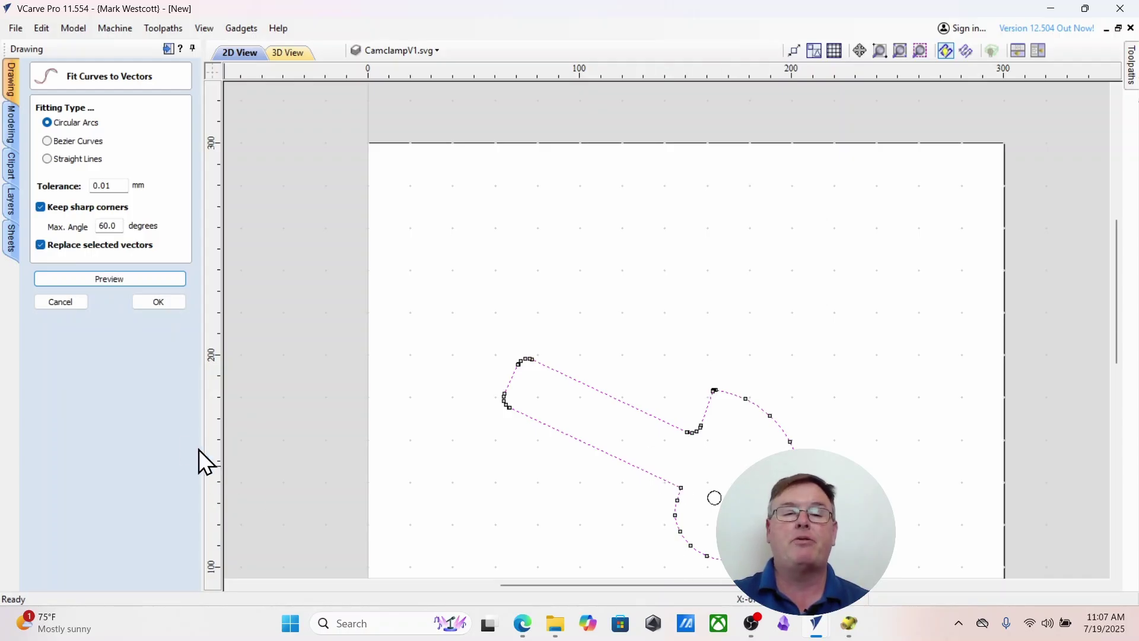
click(159, 301)
Step: Select the small pivot hole circle and bring up the Curve Fit options for it
scroll(629, 485, up, 5)
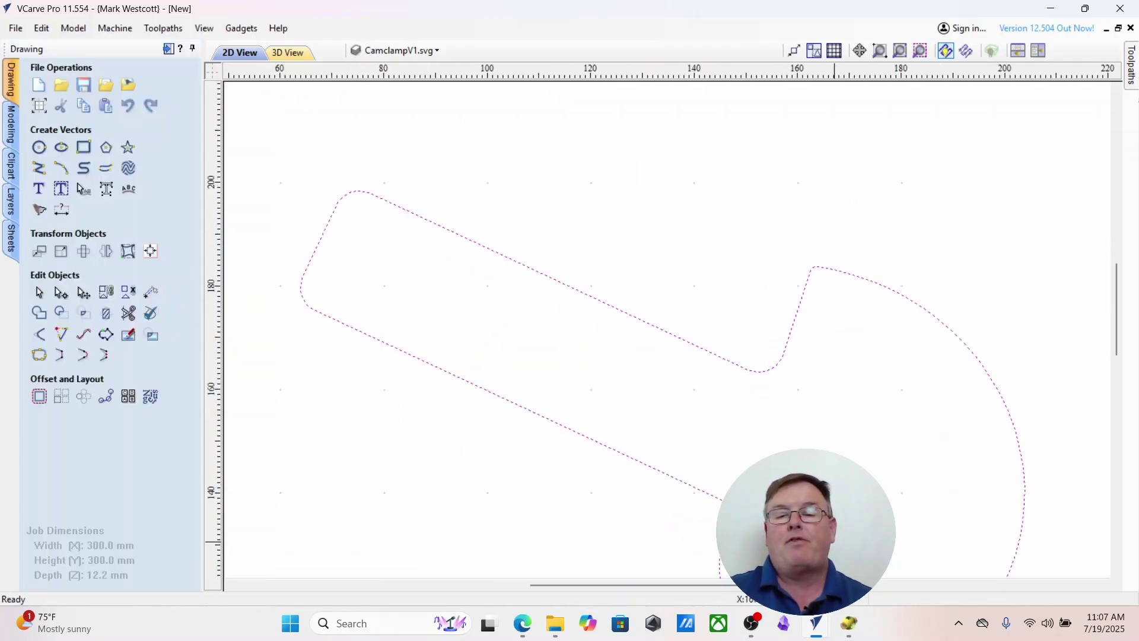
click(714, 340)
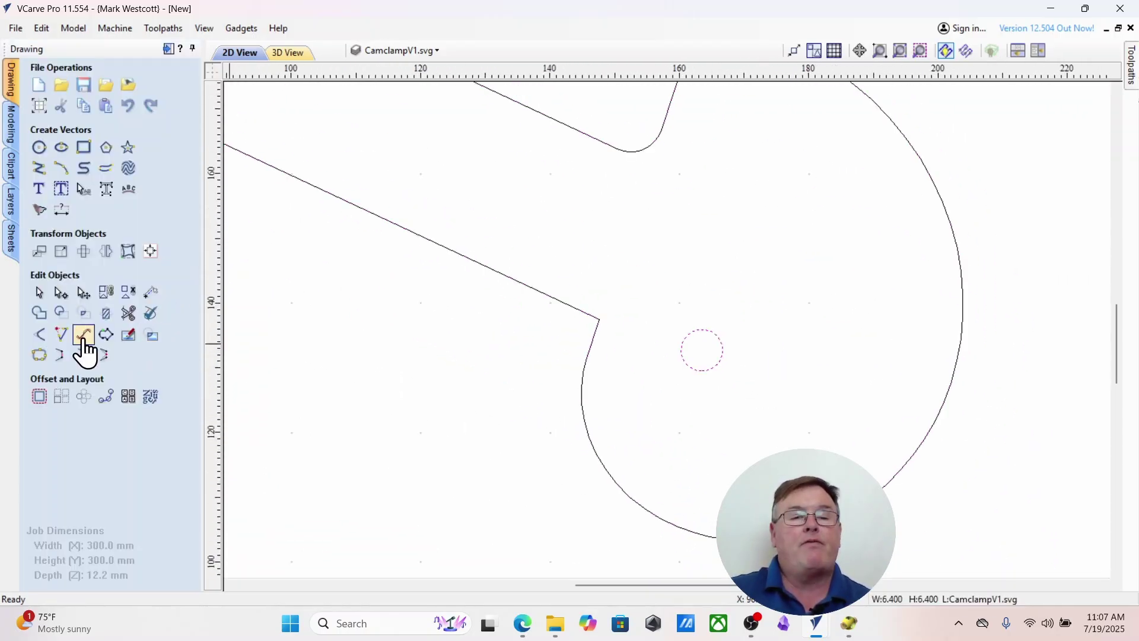
click(83, 334)
scroll(701, 352, up, 6)
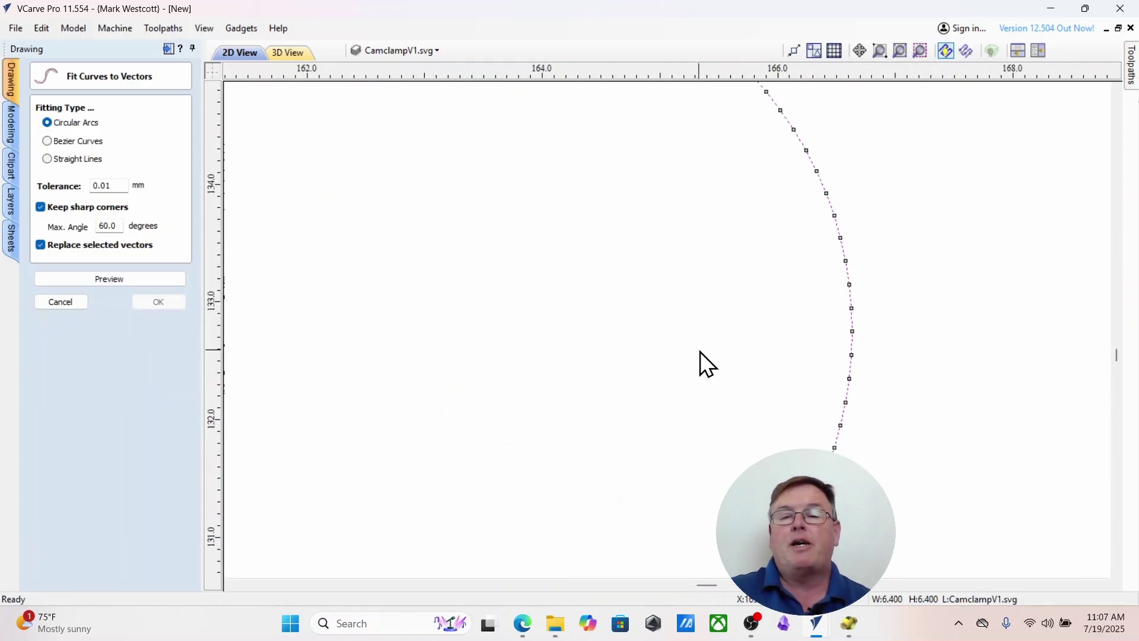
scroll(680, 353, down, 4)
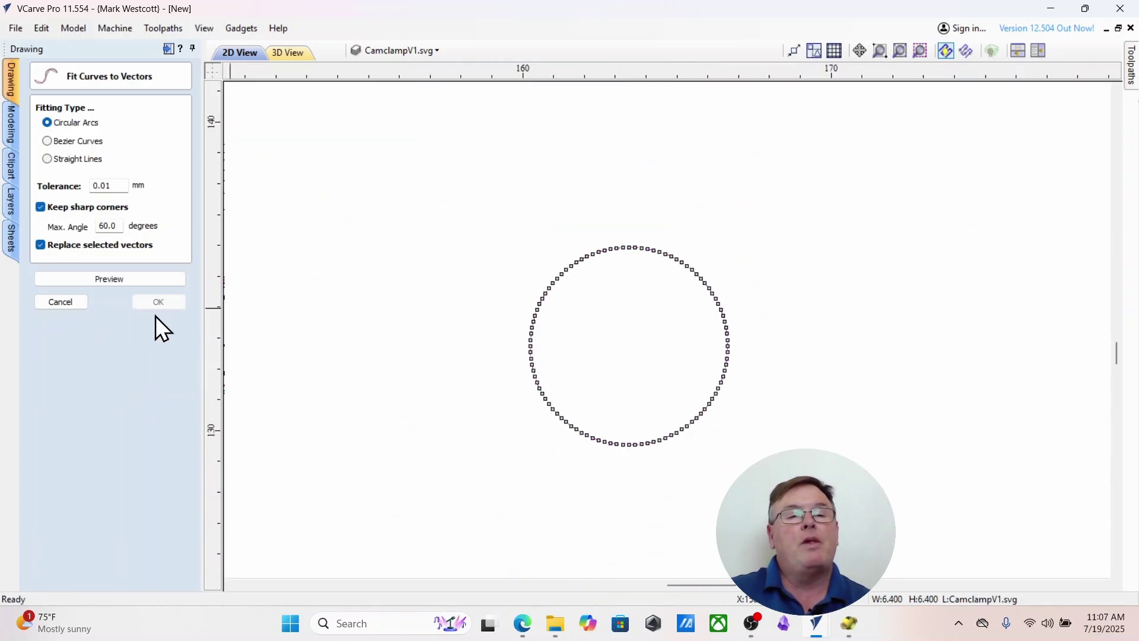
scroll(679, 361, up, 3)
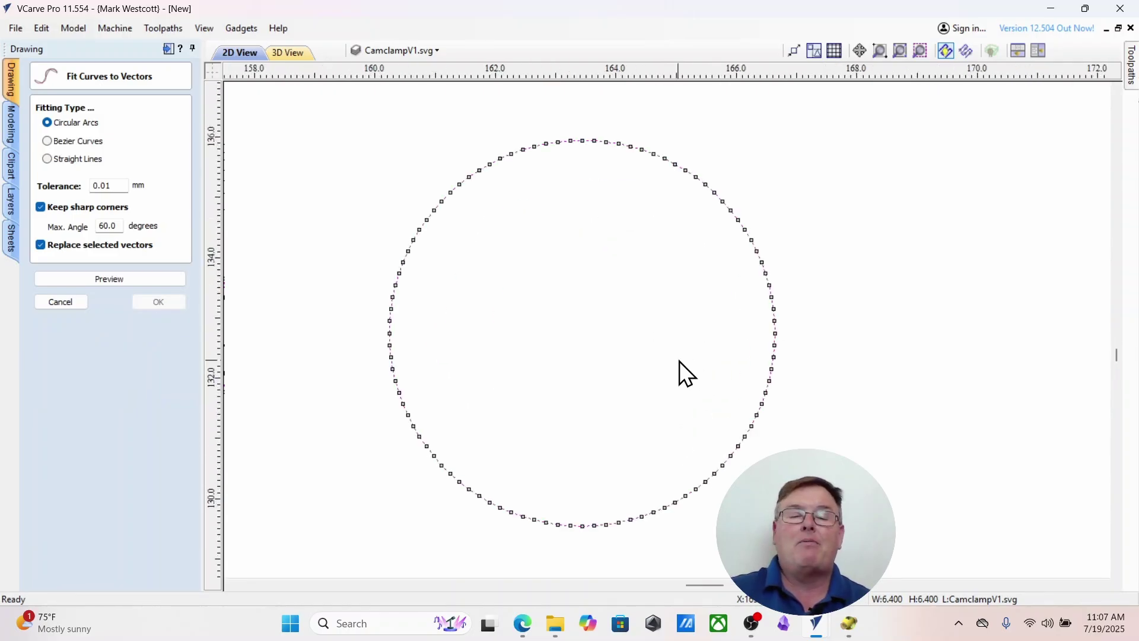
scroll(658, 364, down, 2)
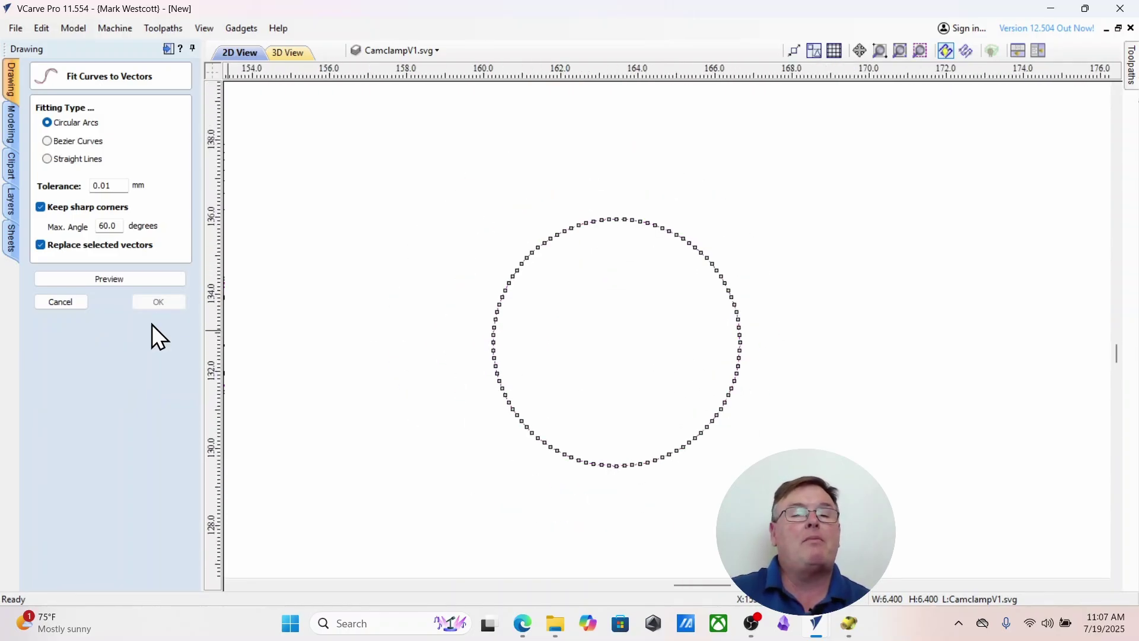
Step: Preview and apply the circular-arc fit to the pivot hole, then deselect it
click(97, 282)
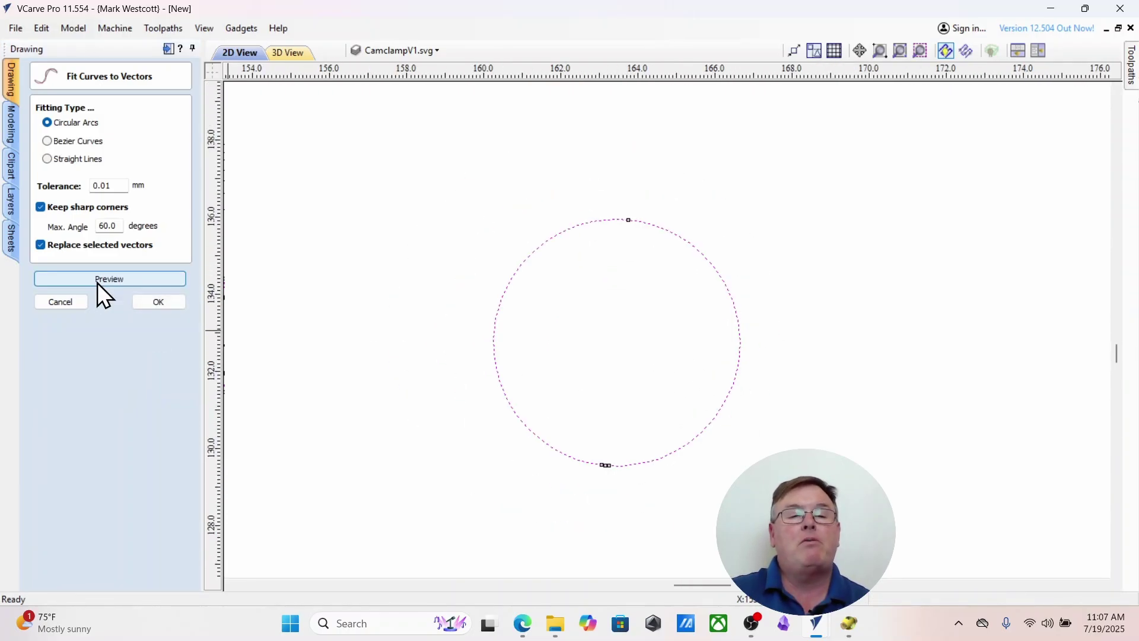
click(180, 302)
scroll(246, 285, down, 3)
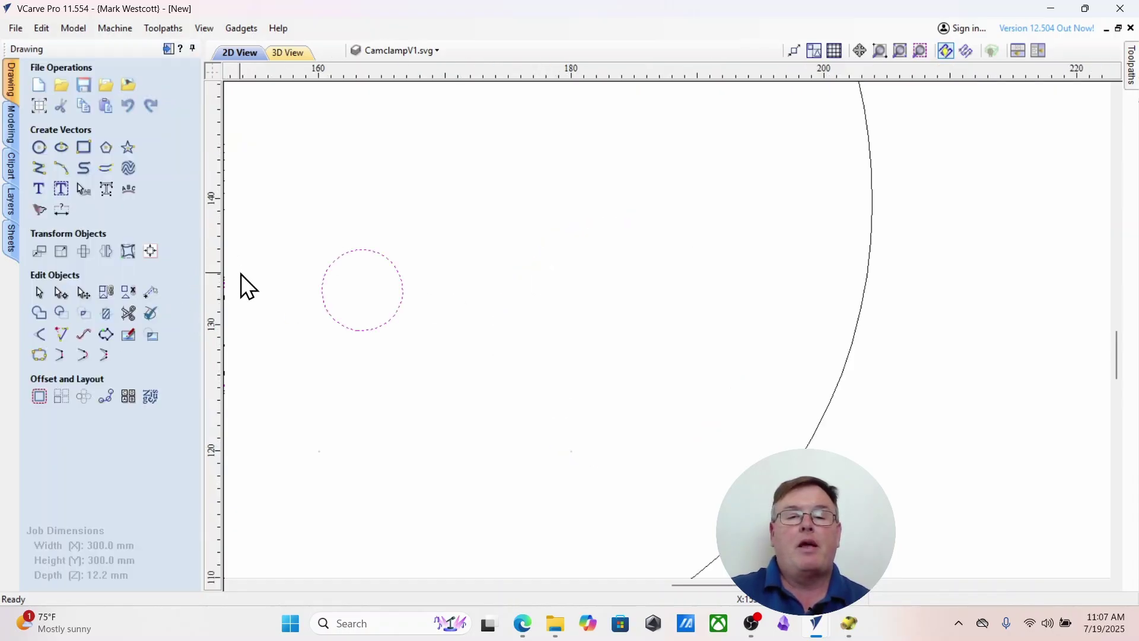
scroll(378, 313, down, 3)
scroll(392, 316, down, 3)
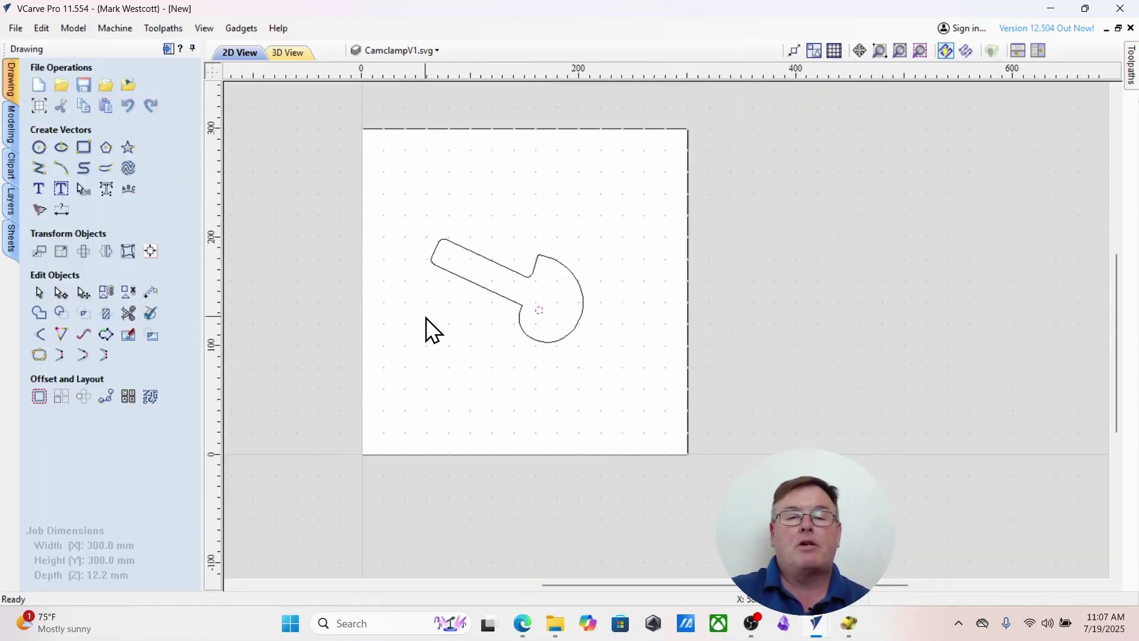
click(396, 306)
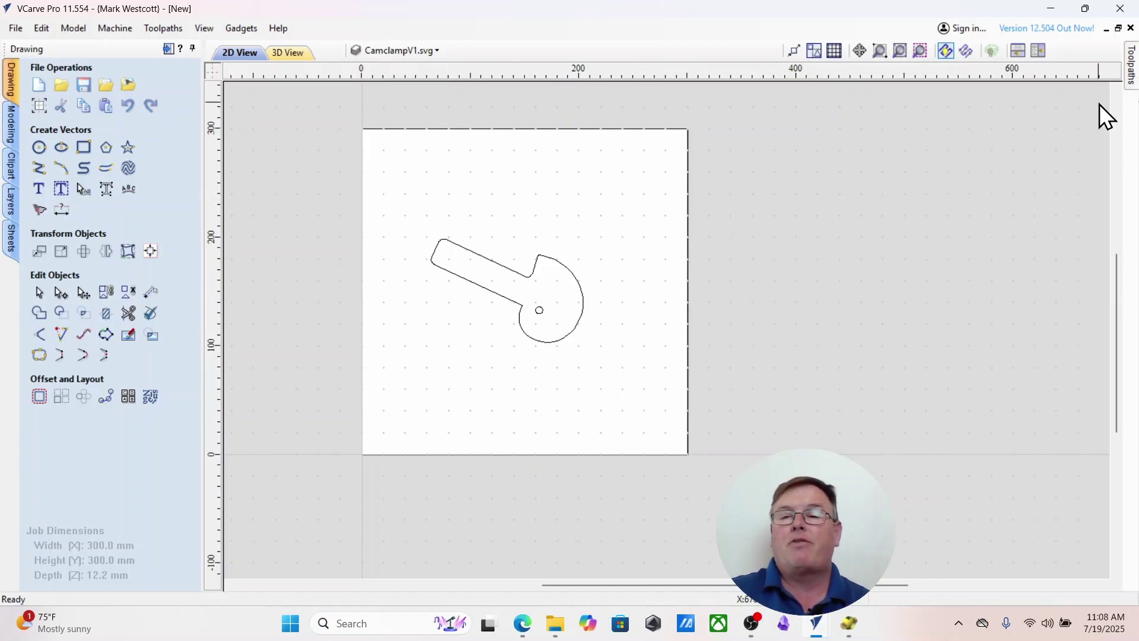
Step: Show the Toolpaths panel with its material setup and empty toolpath list beside the drawing
click(1128, 71)
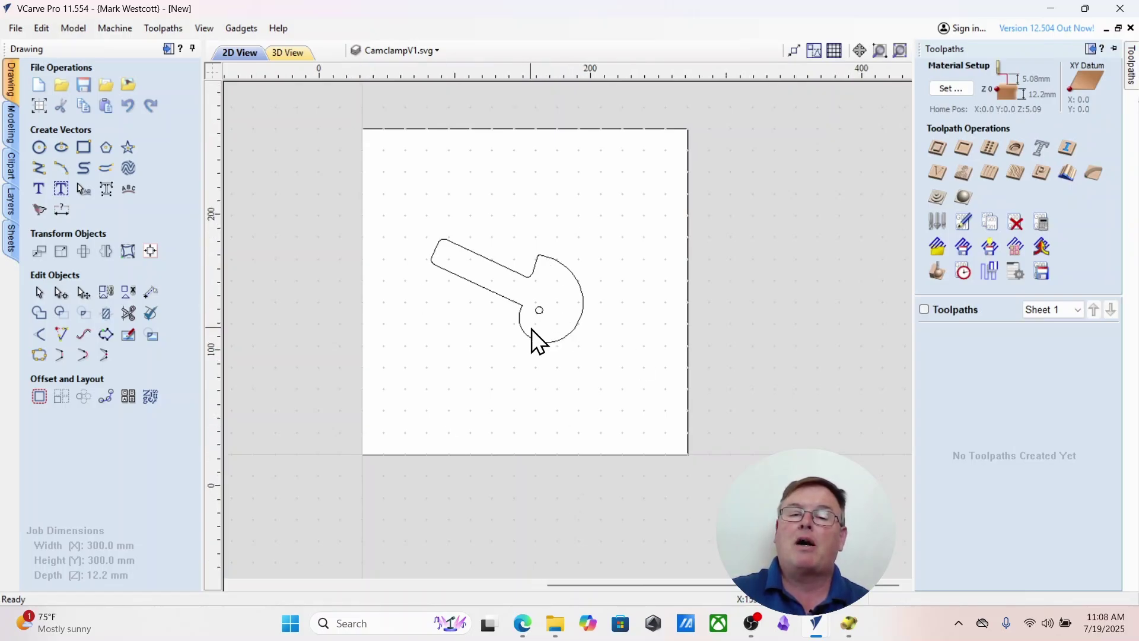
scroll(532, 328, up, 3)
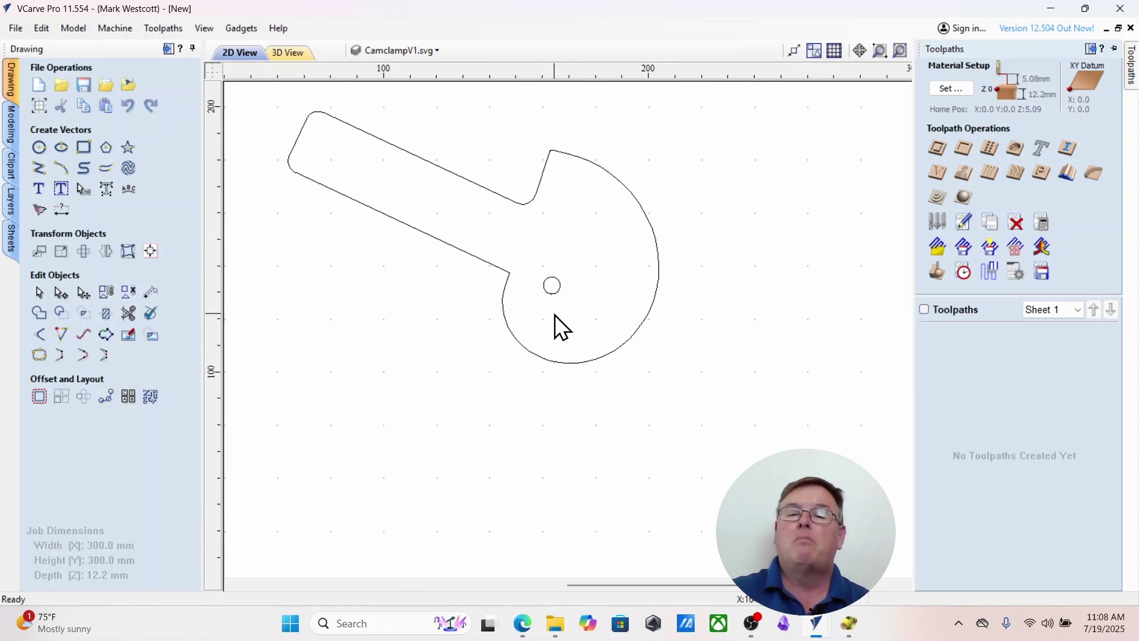
scroll(342, 446, down, 3)
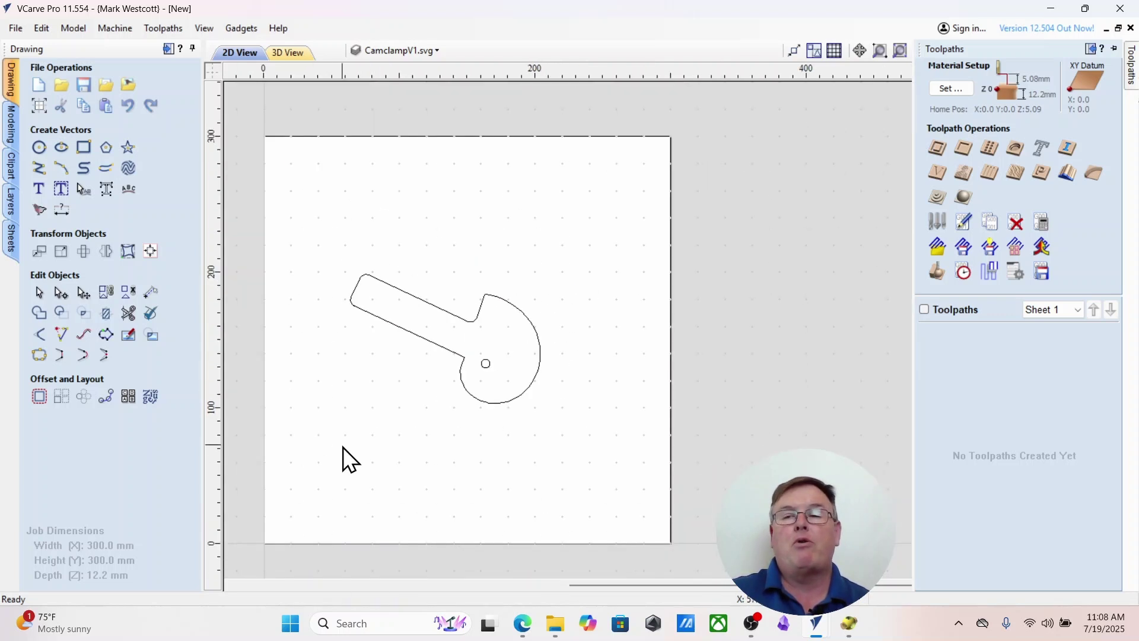